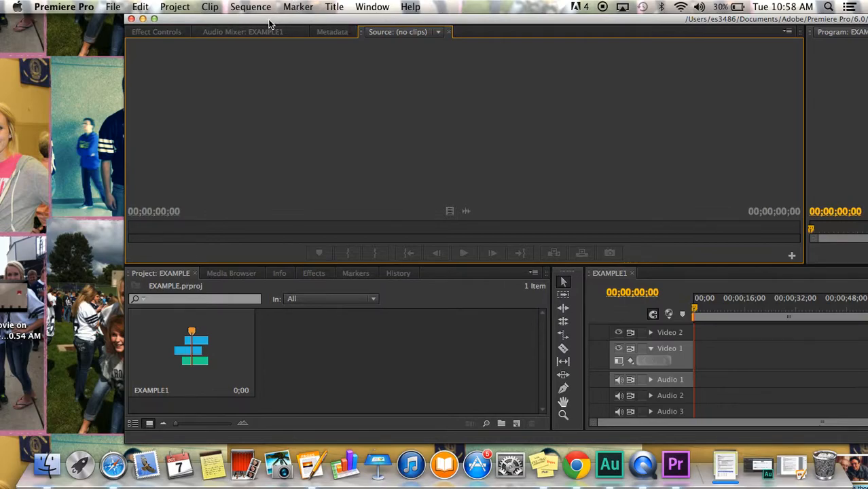
- Place the clip Movie on 10-7-14 at 10.54 AM from the desktop onto Video 1 and Audio 1 of the EXAMPLE1 sequence
{"action": "left_click_drag", "start_coordinate": [268, 21], "coordinate": [218, 4]}
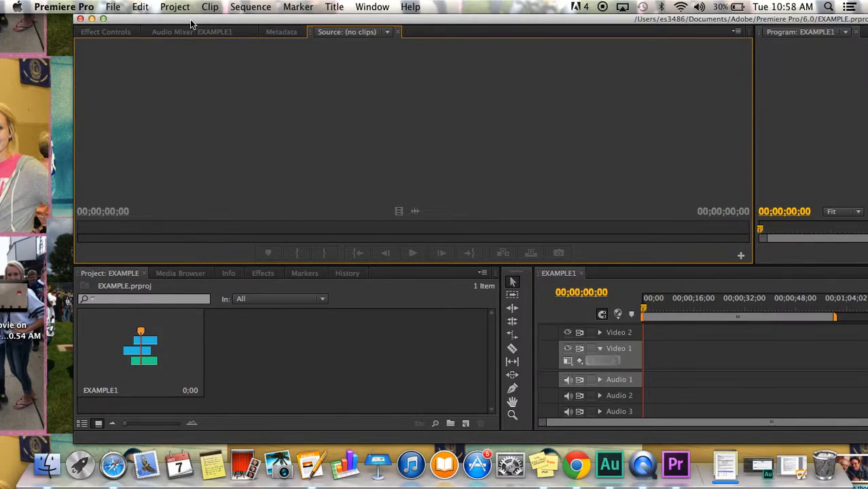
{"action": "mouse_move", "coordinate": [12, 302]}
{"action": "left_click_drag", "start_coordinate": [19, 309], "coordinate": [55, 249]}
{"action": "mouse_move", "coordinate": [39, 232]}
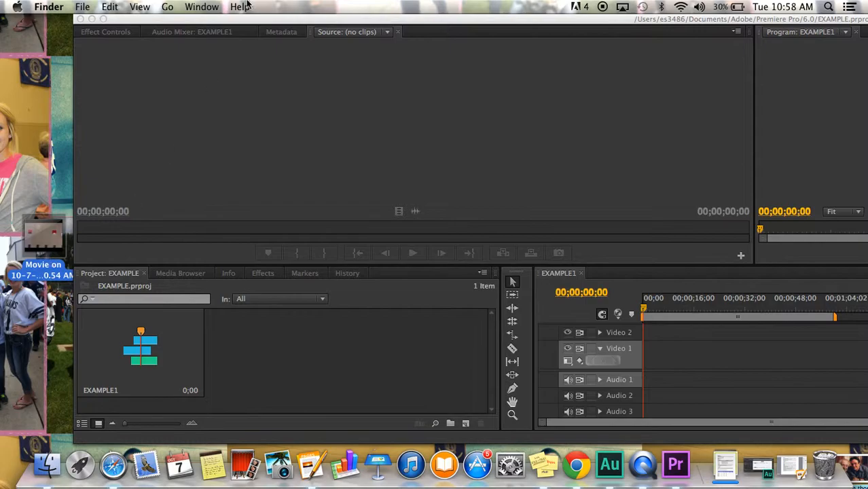
{"action": "left_click_drag", "start_coordinate": [59, 252], "coordinate": [319, 131]}
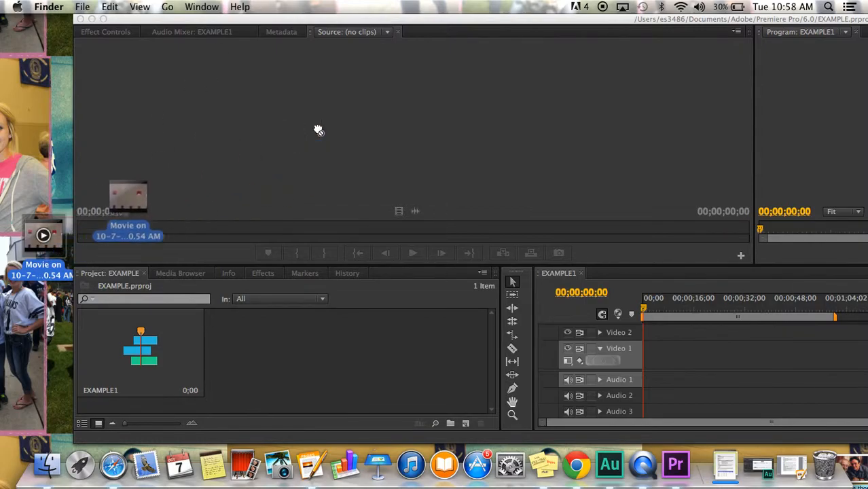
{"action": "left_click_drag", "start_coordinate": [59, 251], "coordinate": [707, 360]}
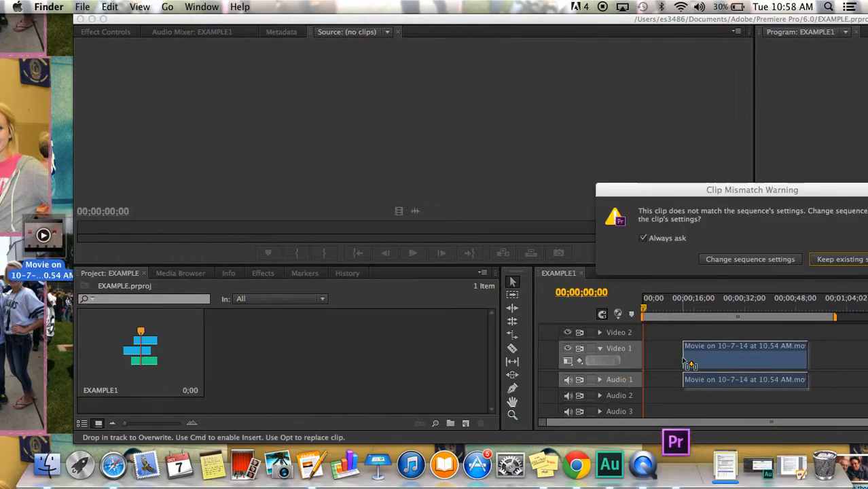
- Choose to change the sequence settings to match the added clip
{"action": "left_click_drag", "start_coordinate": [639, 16], "coordinate": [535, 15]}
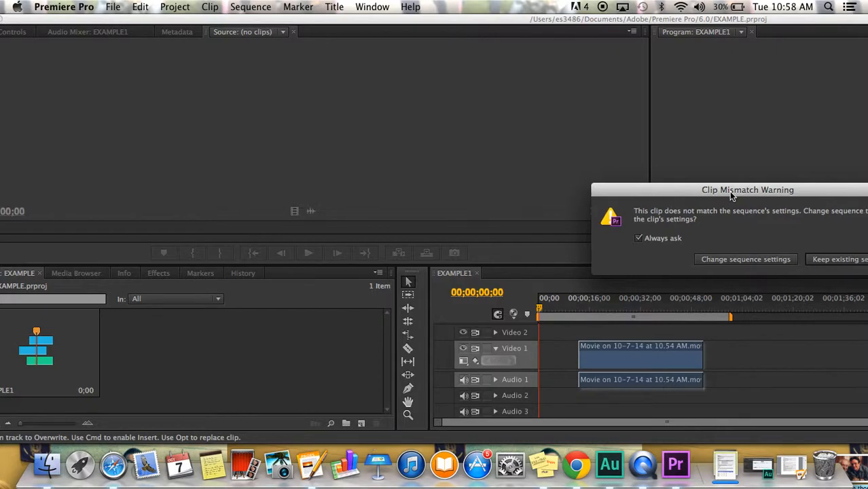
{"action": "left_click_drag", "start_coordinate": [732, 191], "coordinate": [602, 182]}
{"action": "left_click", "coordinate": [624, 254]}
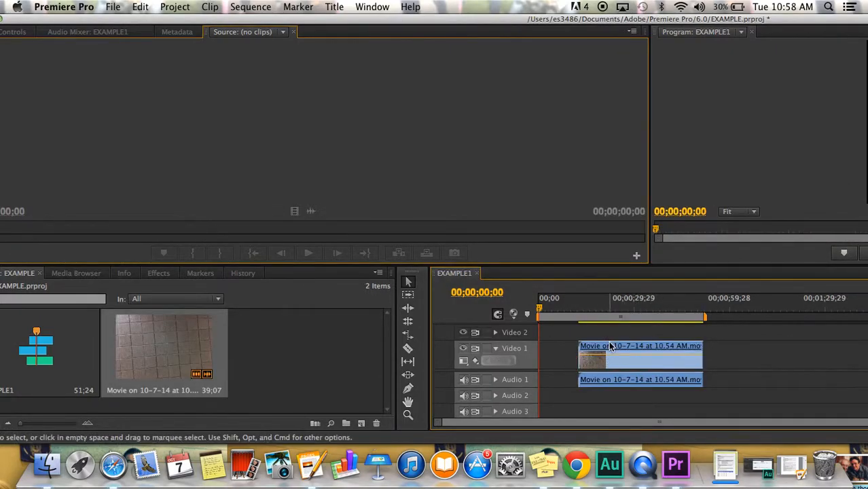
- Resize and reposition the project window to fit the screen, with the Source and Program monitors both fully in view
{"action": "left_click_drag", "start_coordinate": [314, 17], "coordinate": [444, 17]}
{"action": "left_click_drag", "start_coordinate": [99, 121], "coordinate": [407, 121]}
{"action": "left_click_drag", "start_coordinate": [425, 18], "coordinate": [102, 4]}
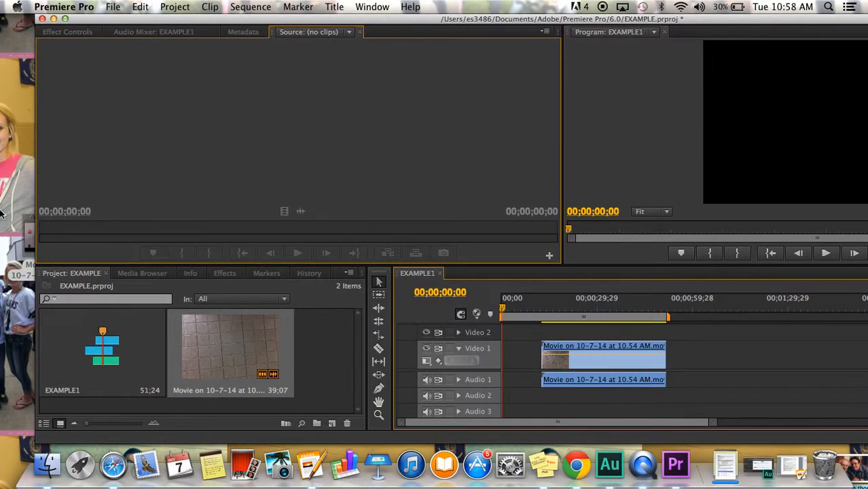
{"action": "left_click_drag", "start_coordinate": [33, 183], "coordinate": [210, 233]}
{"action": "left_click_drag", "start_coordinate": [360, 20], "coordinate": [218, 3]}
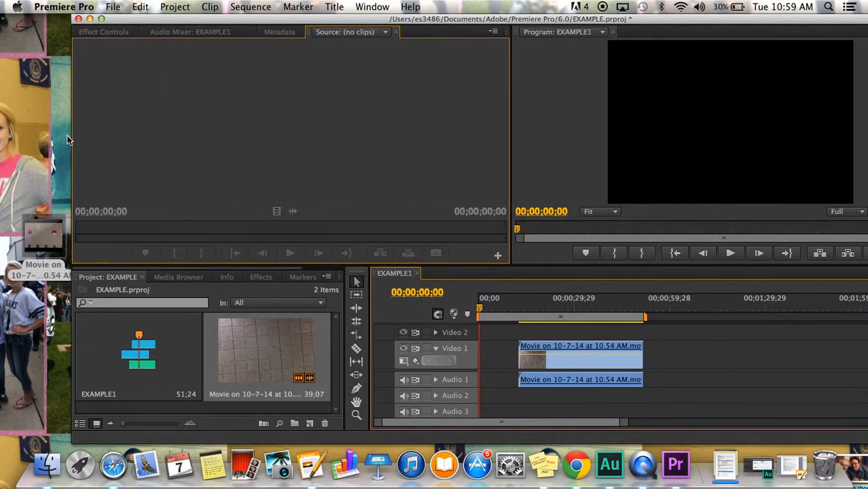
{"action": "left_click_drag", "start_coordinate": [96, 126], "coordinate": [286, 129]}
{"action": "left_click_drag", "start_coordinate": [328, 24], "coordinate": [75, 22]}
{"action": "left_click_drag", "start_coordinate": [696, 112], "coordinate": [823, 112]}
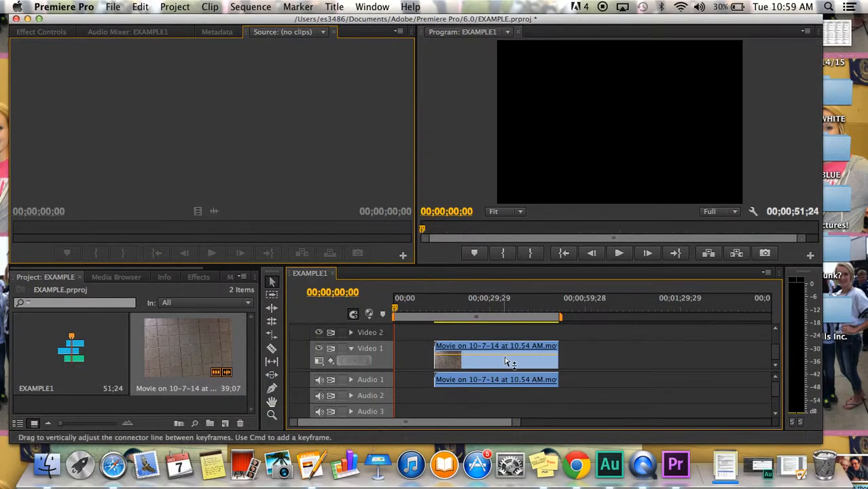
- Move the clip to the start of the sequence and play it through from the beginning
{"action": "left_click", "coordinate": [506, 357]}
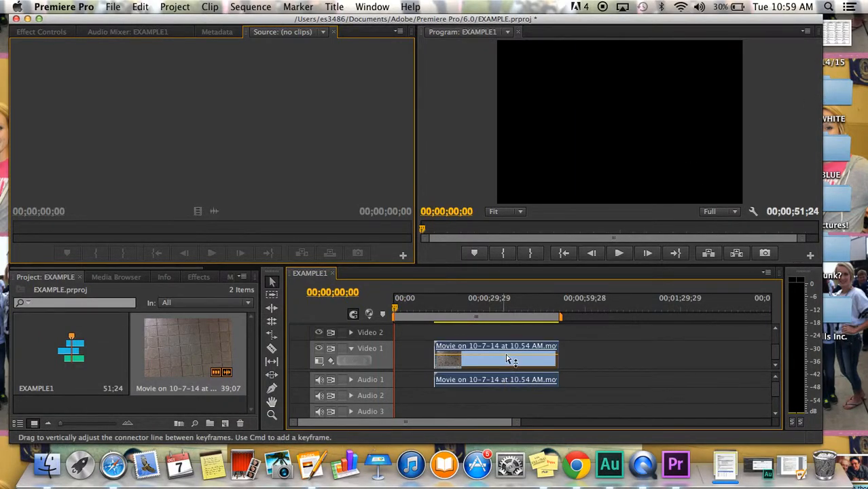
{"action": "left_click_drag", "start_coordinate": [499, 346], "coordinate": [419, 360]}
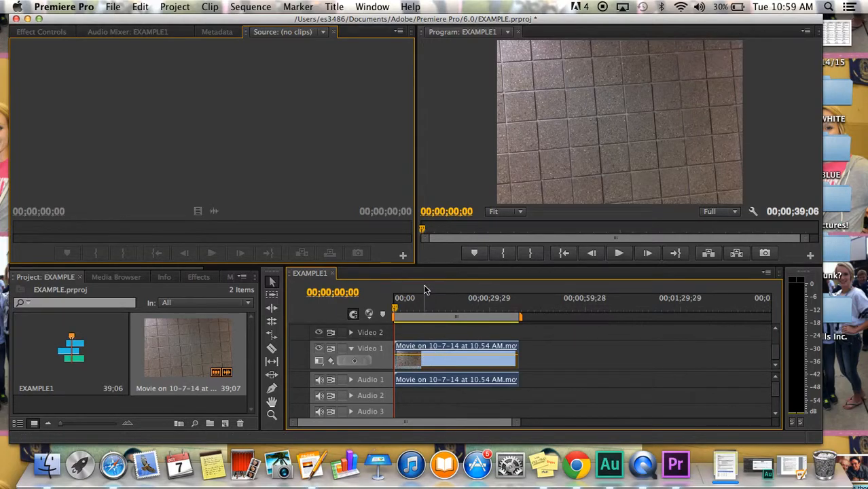
{"action": "left_click_drag", "start_coordinate": [396, 311], "coordinate": [444, 309]}
{"action": "left_click", "coordinate": [394, 315]}
{"action": "key", "text": "space"}
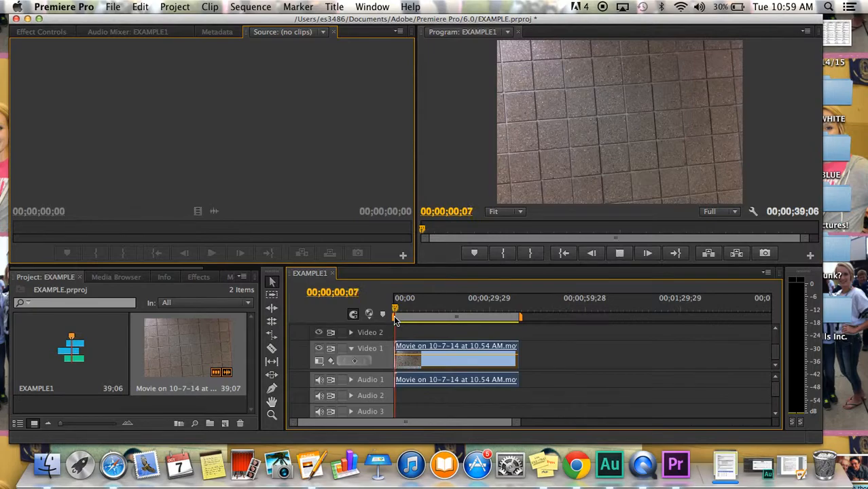
{"action": "key", "text": "XF86AudioRaiseVolume"}
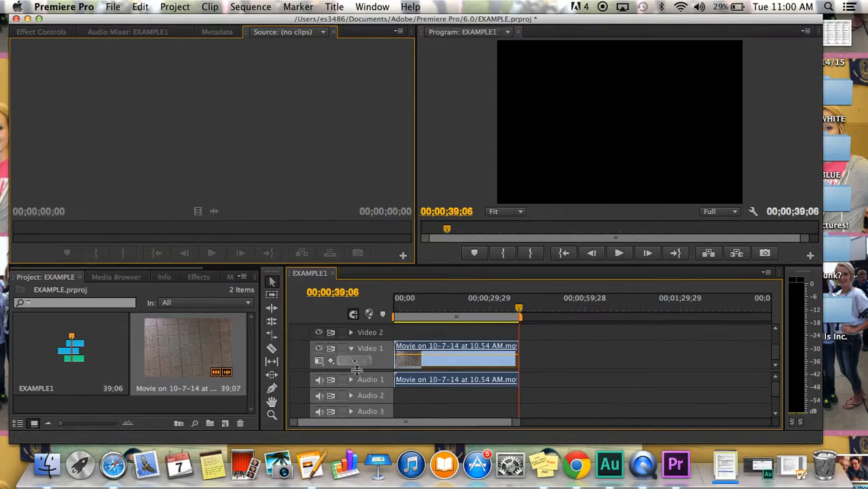
- Split the clip with the Razor tool at 00;00;36;28 and delete the leftover piece at its end
{"action": "left_click", "coordinate": [274, 354]}
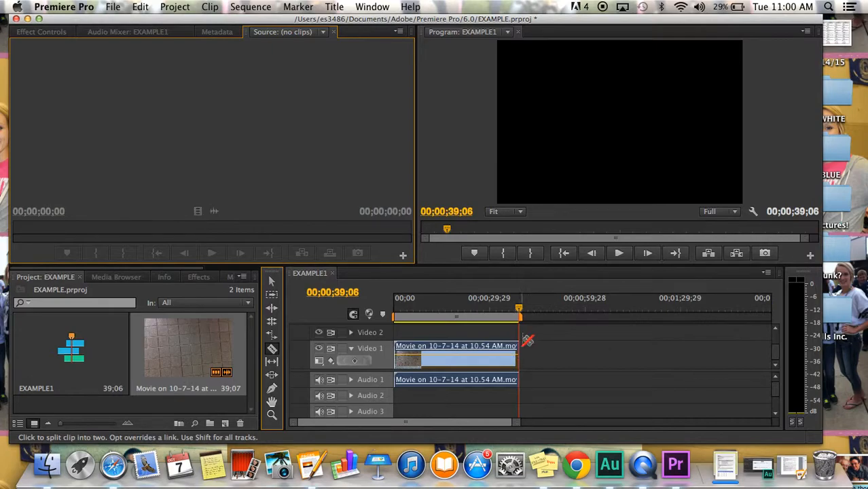
{"action": "left_click", "coordinate": [520, 311]}
{"action": "left_click_drag", "start_coordinate": [519, 311], "coordinate": [511, 314]}
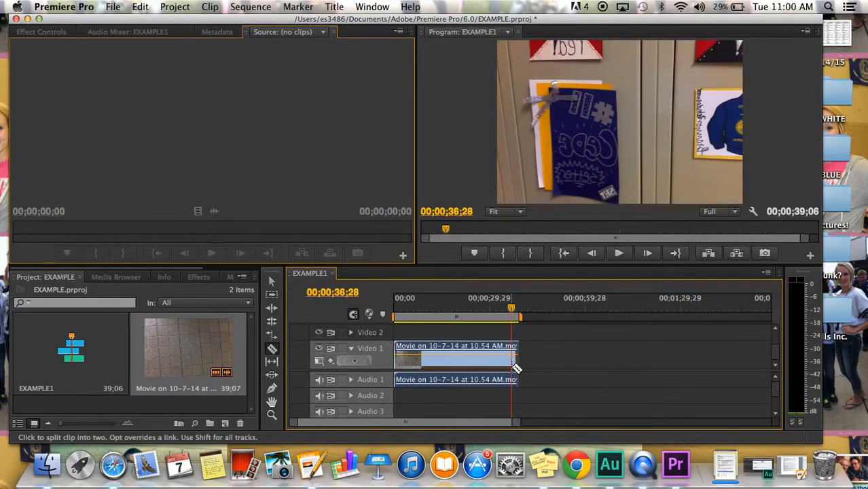
{"action": "left_click", "coordinate": [514, 364]}
{"action": "left_click", "coordinate": [273, 283]}
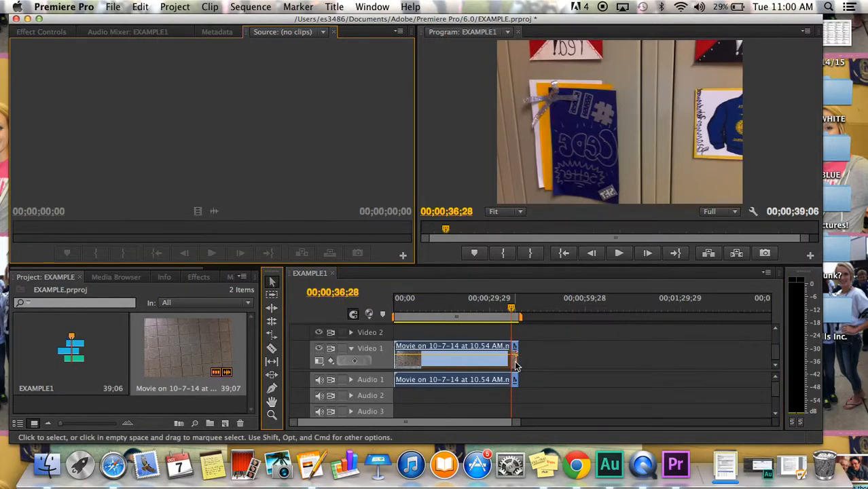
{"action": "left_click", "coordinate": [515, 365]}
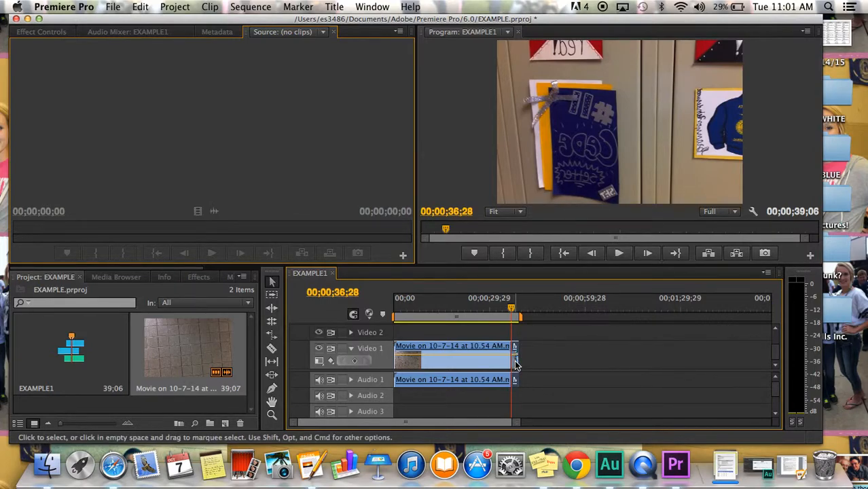
{"action": "key", "text": "Delete"}
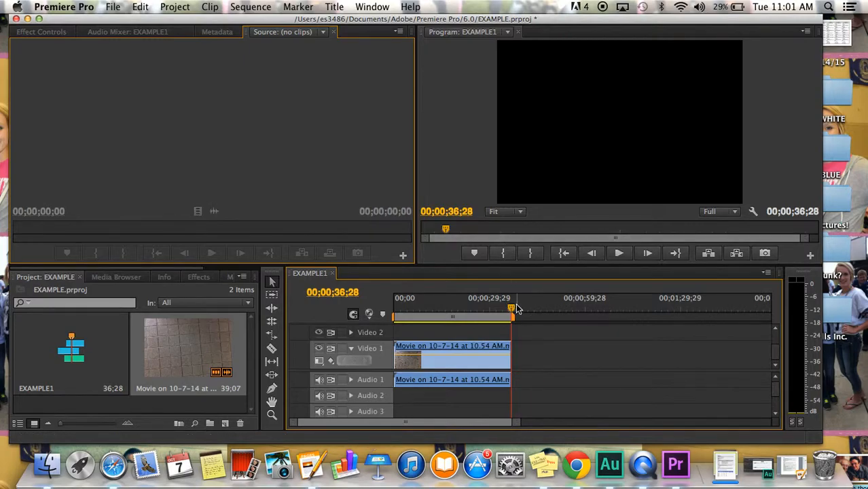
- Play back the last moments of the sequence to check the trimmed ending
{"action": "left_click_drag", "start_coordinate": [513, 314], "coordinate": [506, 312]}
{"action": "key", "text": "space"}
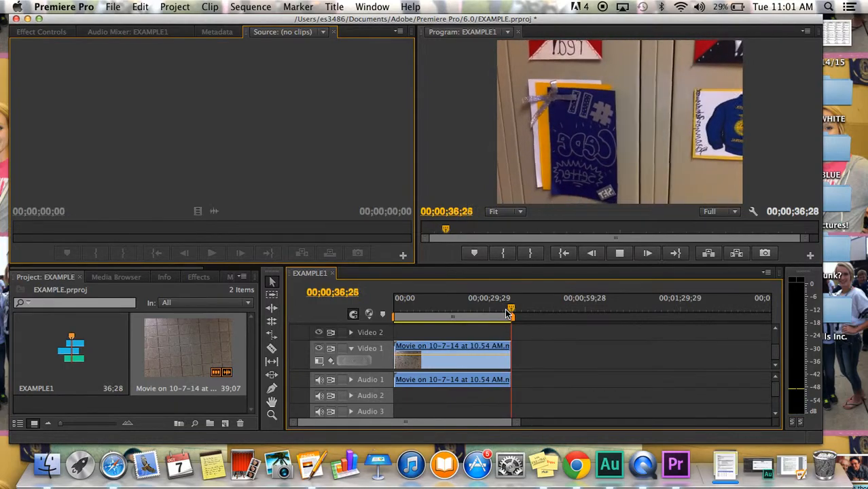
{"action": "key", "text": "space"}
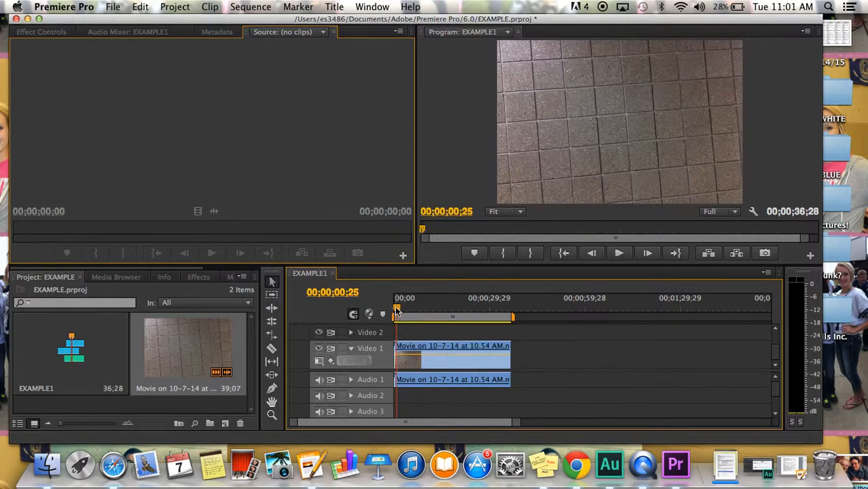
- Split the clip with the Razor tool at 00;00;17;24
{"action": "left_click_drag", "start_coordinate": [397, 310], "coordinate": [451, 317]}
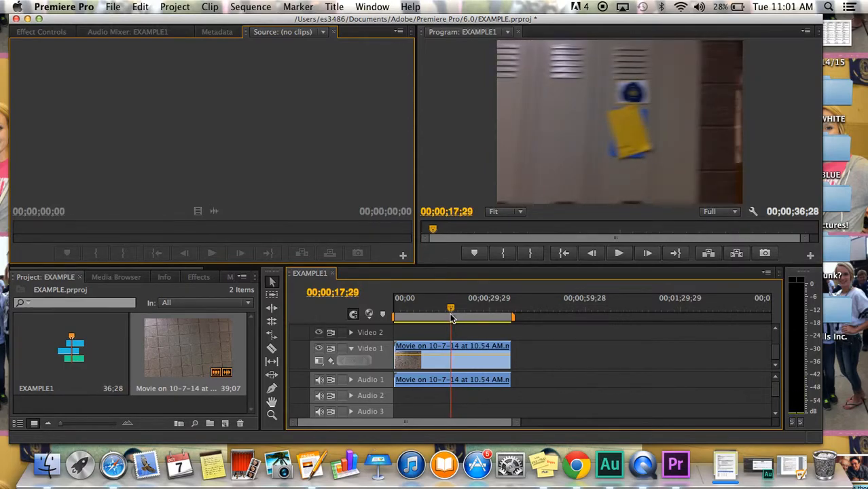
{"action": "left_click_drag", "start_coordinate": [451, 318], "coordinate": [451, 318]}
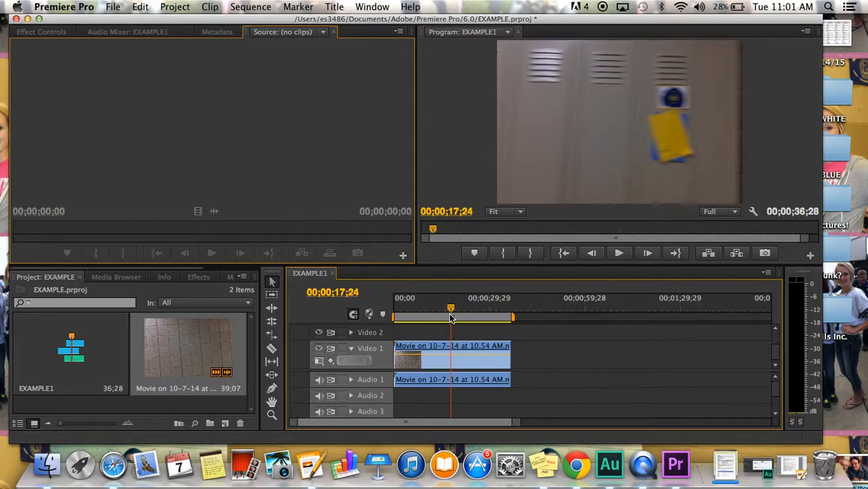
{"action": "left_click_drag", "start_coordinate": [451, 318], "coordinate": [451, 318]}
{"action": "left_click", "coordinate": [272, 349]}
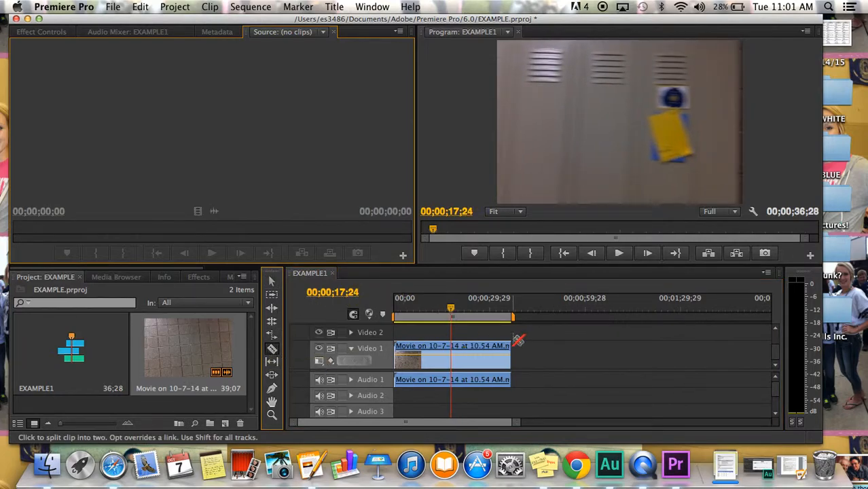
{"action": "left_click", "coordinate": [455, 359]}
- Play on to find the end of the unwanted section and split the second piece at 00;00;21;23
{"action": "key", "text": "space"}
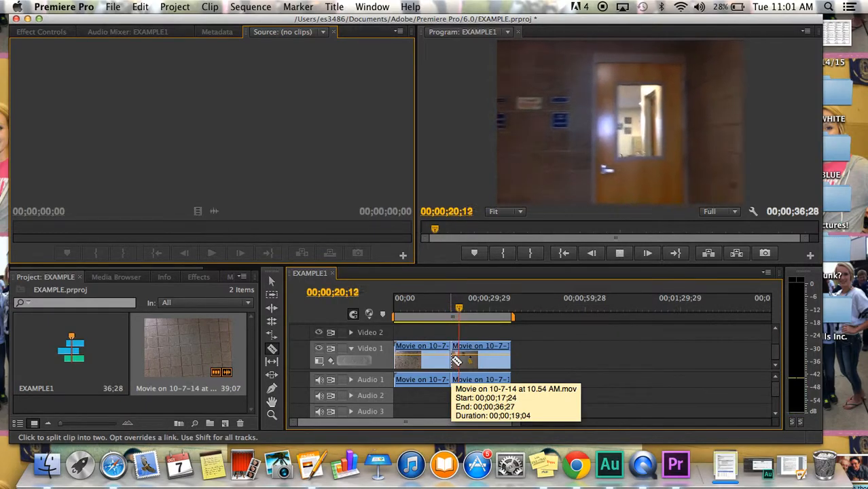
{"action": "key", "text": "space"}
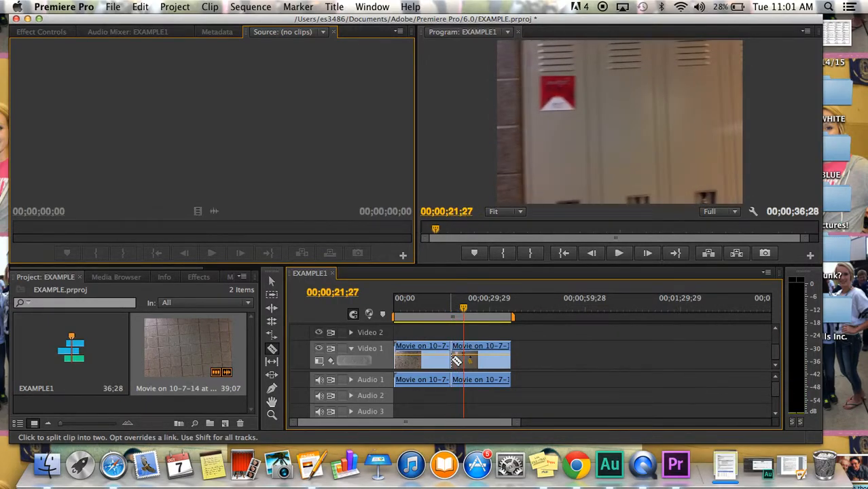
{"action": "key", "text": "Left"}
{"action": "key", "text": "Left"}
{"action": "key", "text": "Left"}
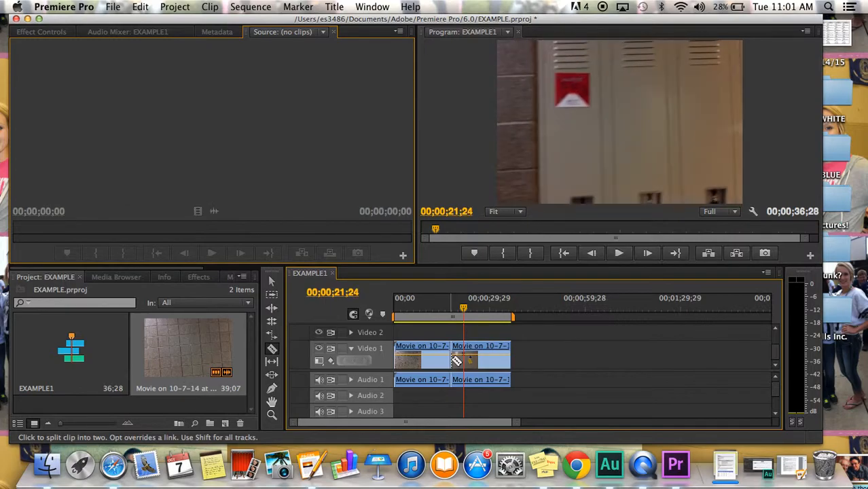
{"action": "key", "text": "Left"}
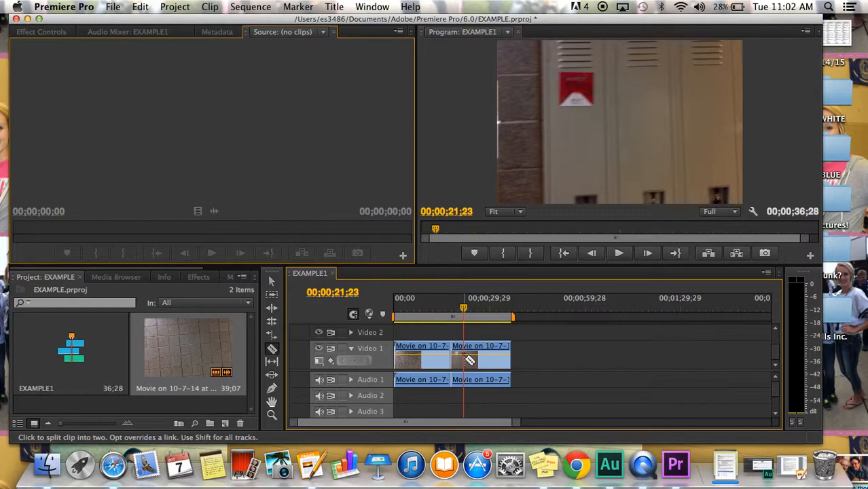
{"action": "left_click", "coordinate": [464, 358]}
- Delete the short piece between the two cuts and move the last piece against the first to close the gap
{"action": "key", "text": "v"}
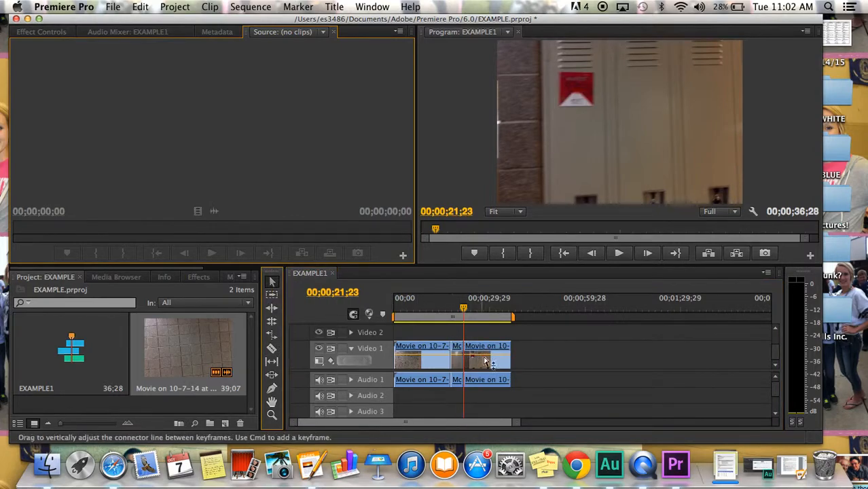
{"action": "left_click", "coordinate": [457, 367]}
{"action": "key", "text": "Delete"}
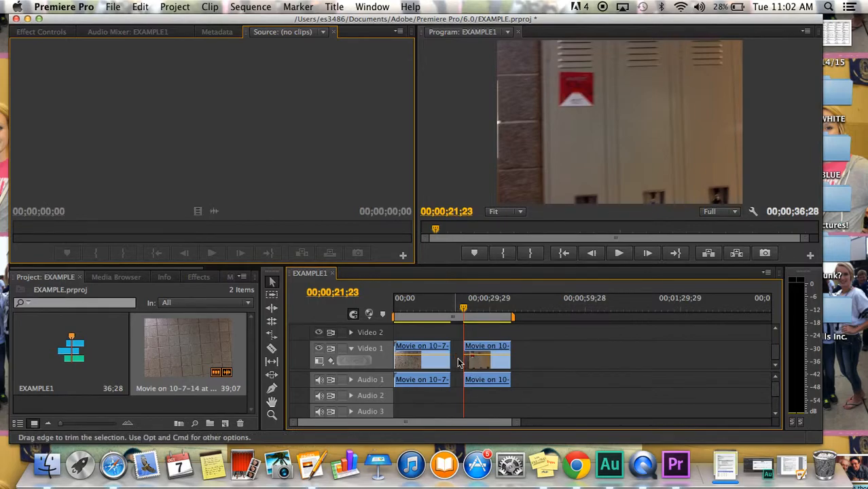
{"action": "mouse_move", "coordinate": [475, 358]}
{"action": "left_mouse_down"}
{"action": "mouse_move", "coordinate": [479, 364]}
{"action": "mouse_move", "coordinate": [460, 367]}
{"action": "left_mouse_up"}
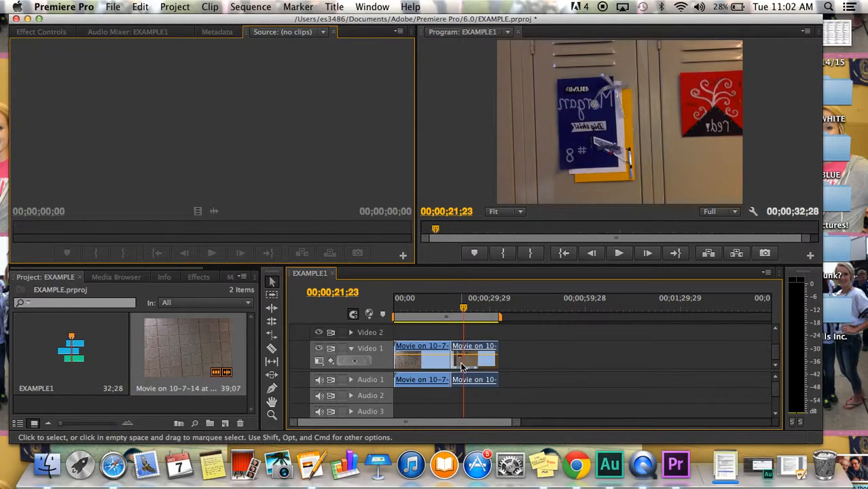
- Play the sequence across the join between the two pieces, starting at about 00;00;14;17
{"action": "left_click", "coordinate": [440, 310]}
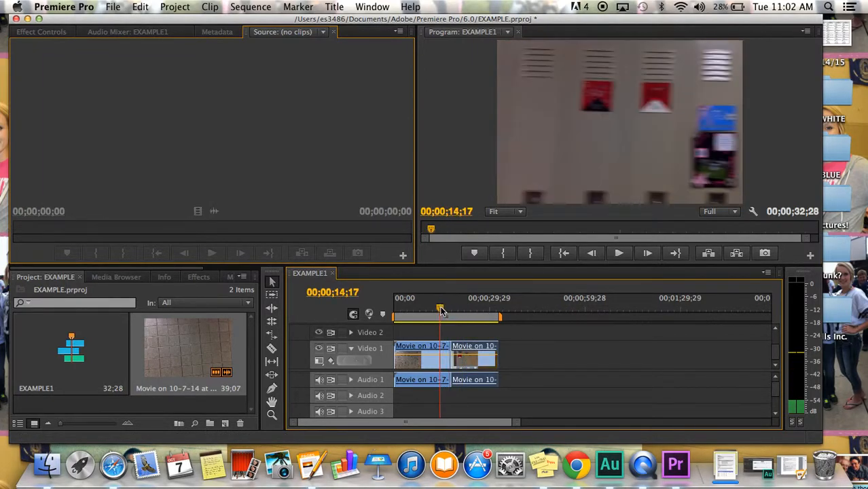
{"action": "key", "text": "space"}
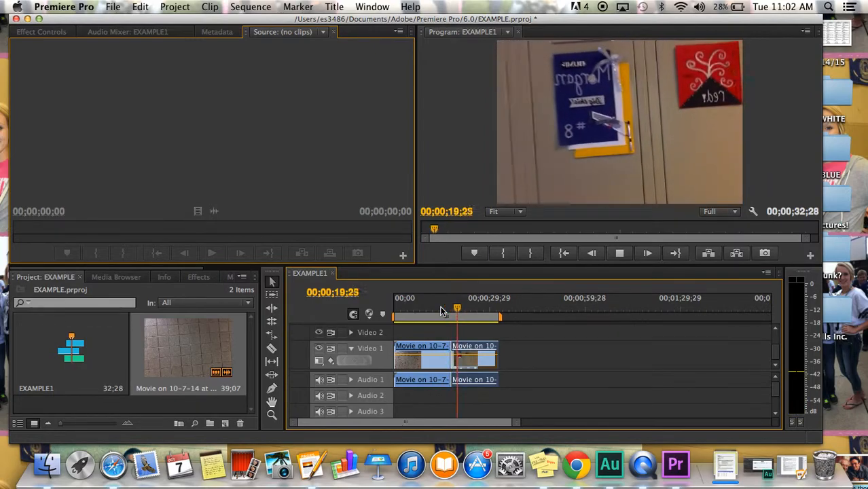
{"action": "key", "text": "space"}
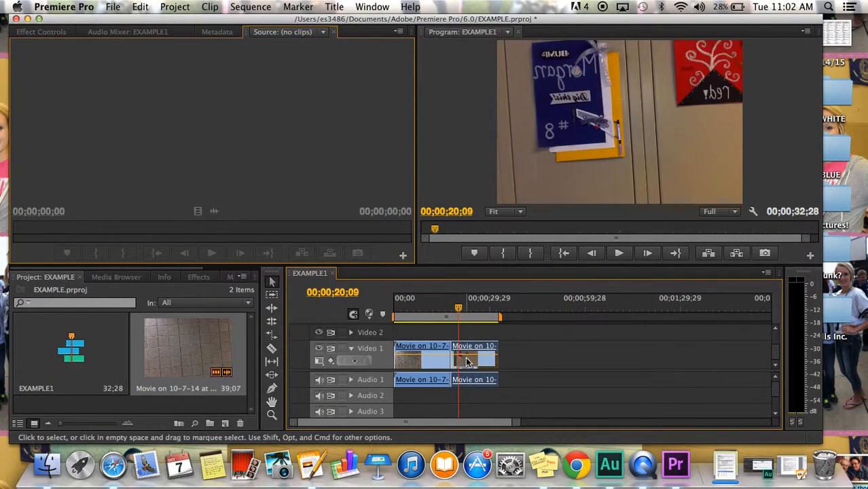
- Move the second piece about 3 seconds earlier over the end of the first, and play across the join from 00;00;09;11
{"action": "left_click_drag", "start_coordinate": [465, 362], "coordinate": [461, 367]}
{"action": "left_click", "coordinate": [453, 311]}
{"action": "left_click_drag", "start_coordinate": [448, 312], "coordinate": [424, 309]}
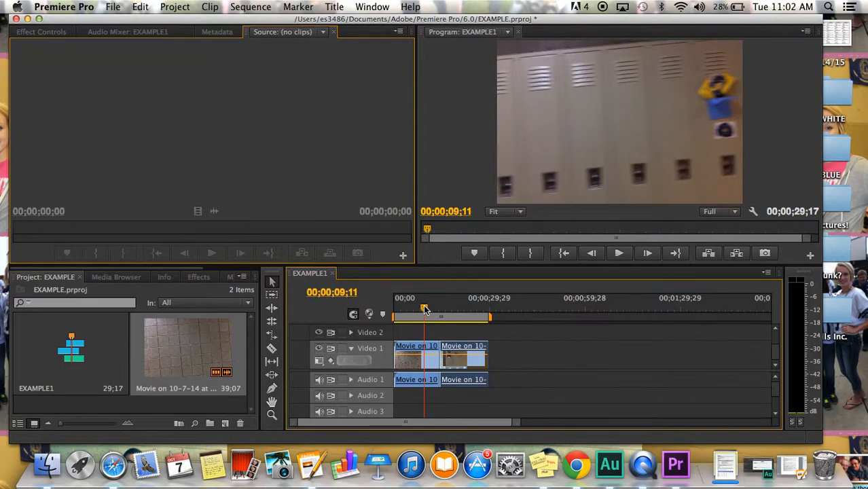
{"action": "key", "text": "space"}
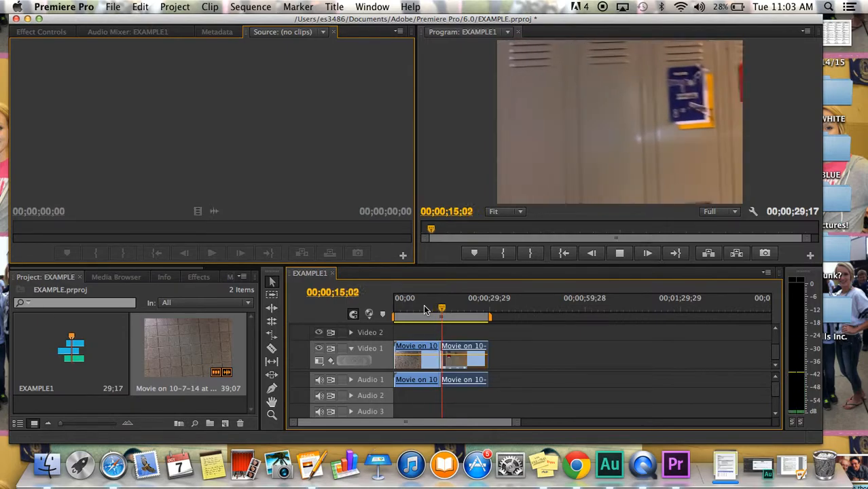
- Move the second piece about 6 seconds later, play across the gap from about 00;00;13;20, and move it back against the first piece
{"action": "key", "text": "space"}
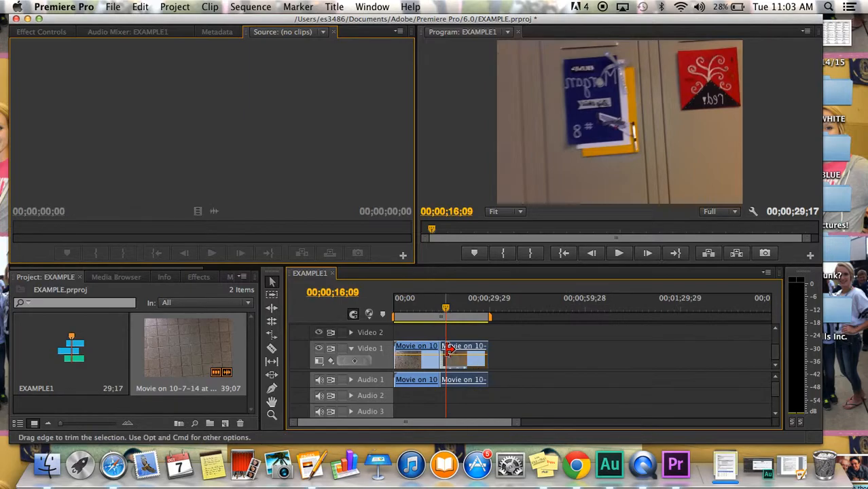
{"action": "left_click_drag", "start_coordinate": [465, 367], "coordinate": [488, 367]}
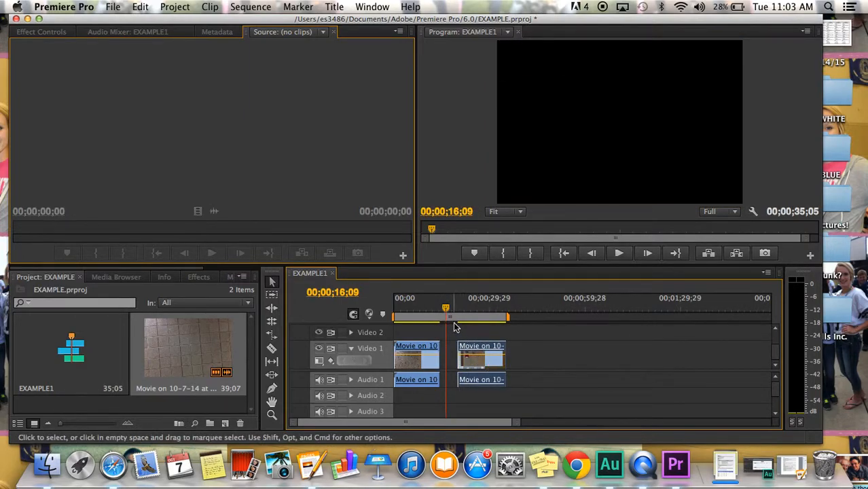
{"action": "left_click", "coordinate": [437, 309]}
{"action": "key", "text": "space"}
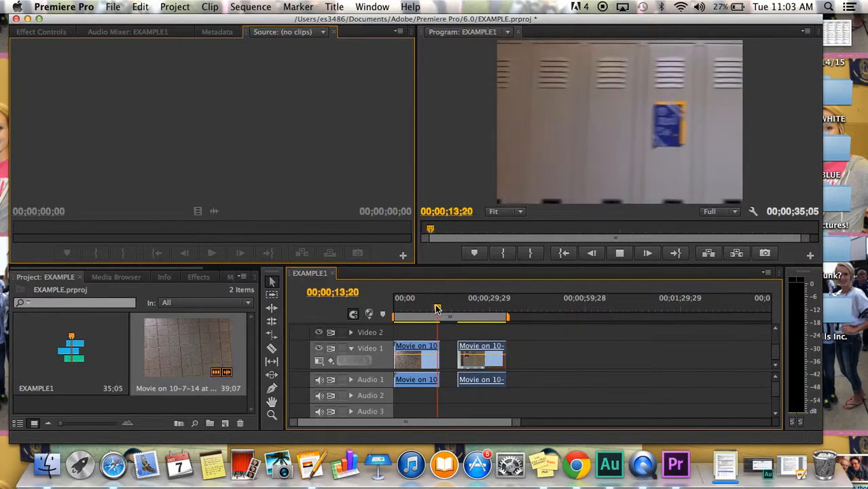
{"action": "key", "text": "space"}
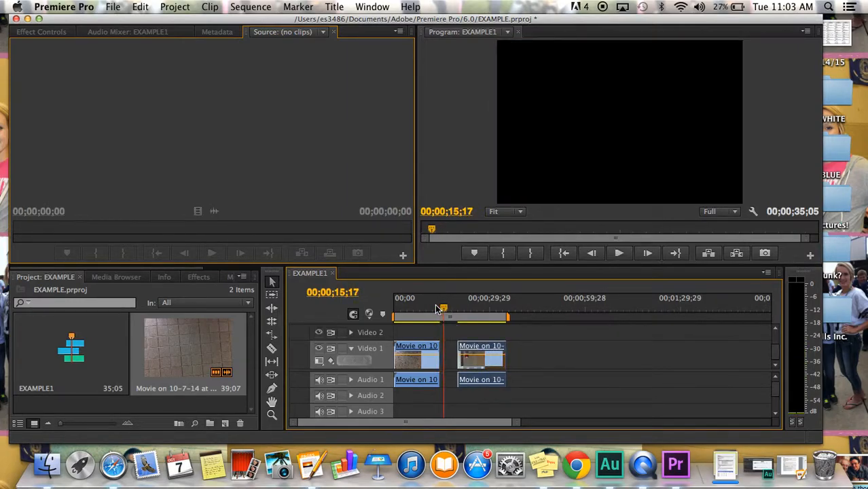
{"action": "left_click_drag", "start_coordinate": [475, 361], "coordinate": [458, 362]}
- Play the sequence from its beginning and stop at 00;00;03;08
{"action": "left_click_drag", "start_coordinate": [444, 311], "coordinate": [393, 310]}
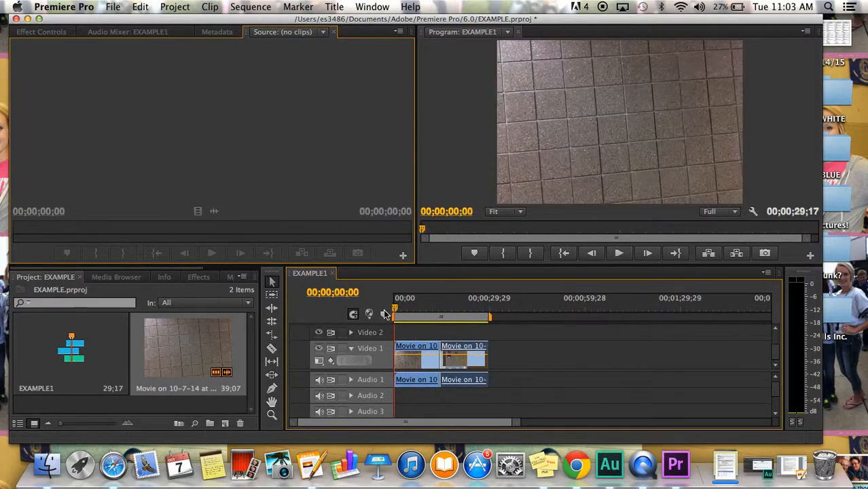
{"action": "key", "text": "space"}
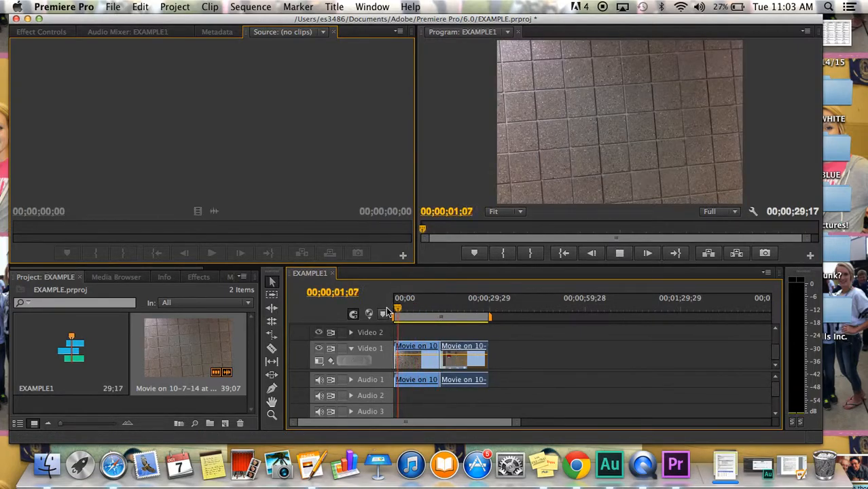
{"action": "key", "text": "space"}
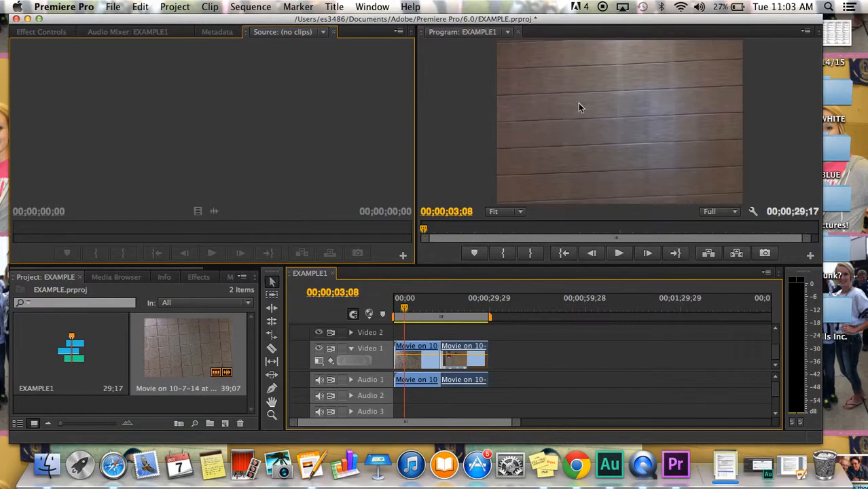
- Create a new default crawl title named example1 with the preset video settings
{"action": "left_click", "coordinate": [332, 6]}
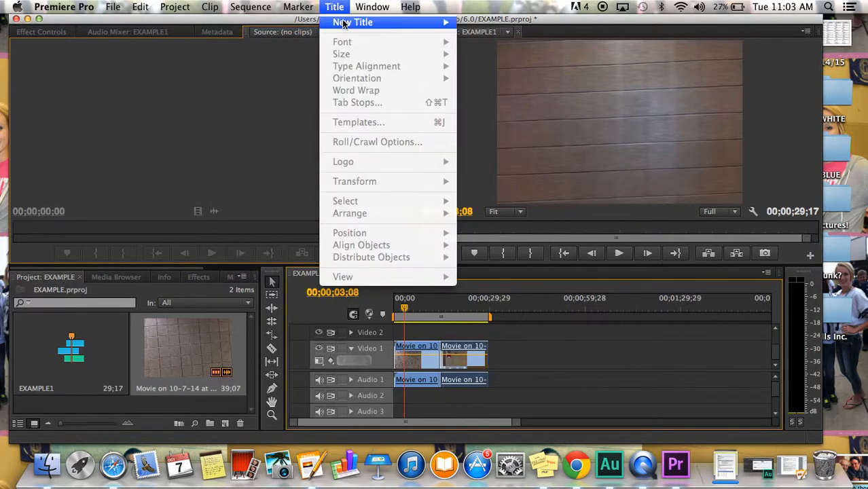
{"action": "mouse_move", "coordinate": [345, 25]}
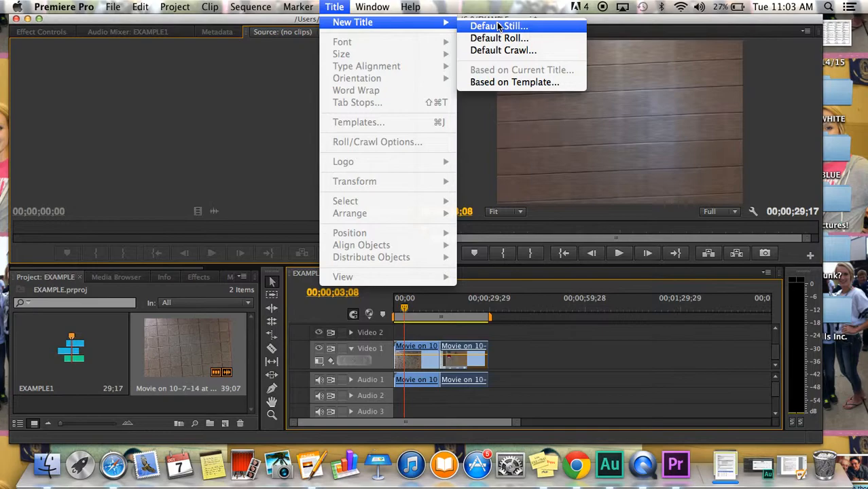
{"action": "left_click", "coordinate": [536, 50]}
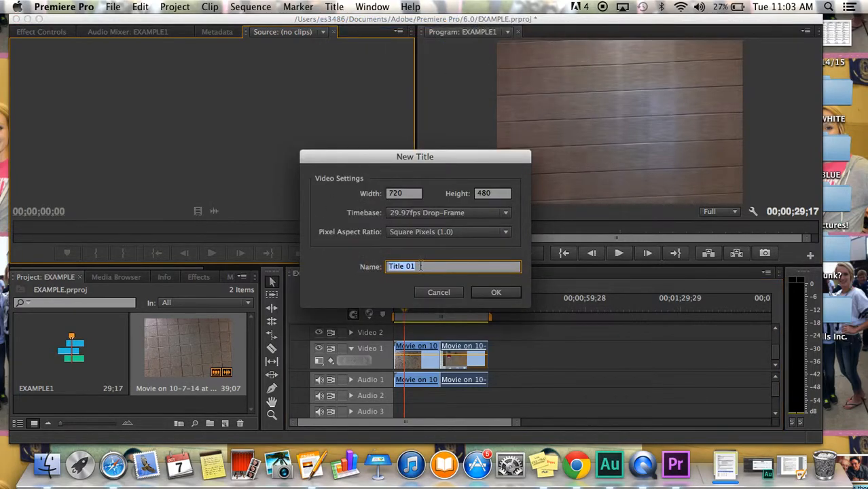
{"action": "type", "text": "example1"}
{"action": "left_click", "coordinate": [496, 292]}
- Add the text EXAMPLE!! near the middle of the title frame
{"action": "left_click_drag", "start_coordinate": [478, 249], "coordinate": [380, 72]}
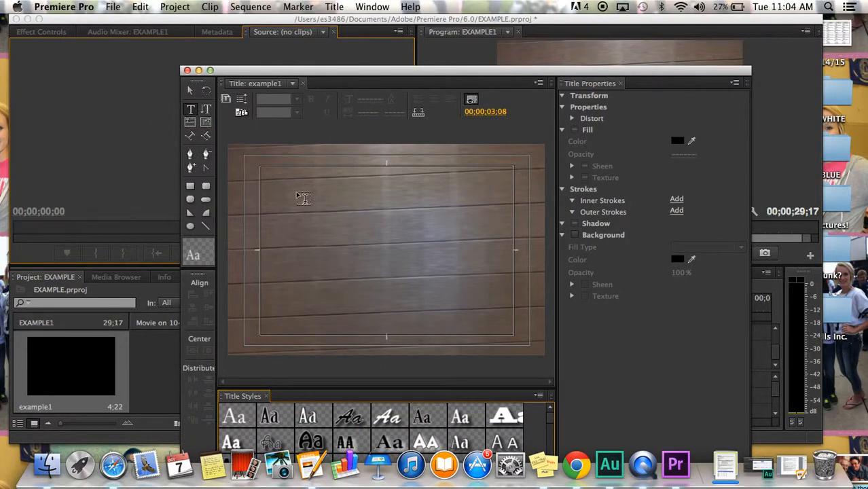
{"action": "left_click", "coordinate": [328, 244]}
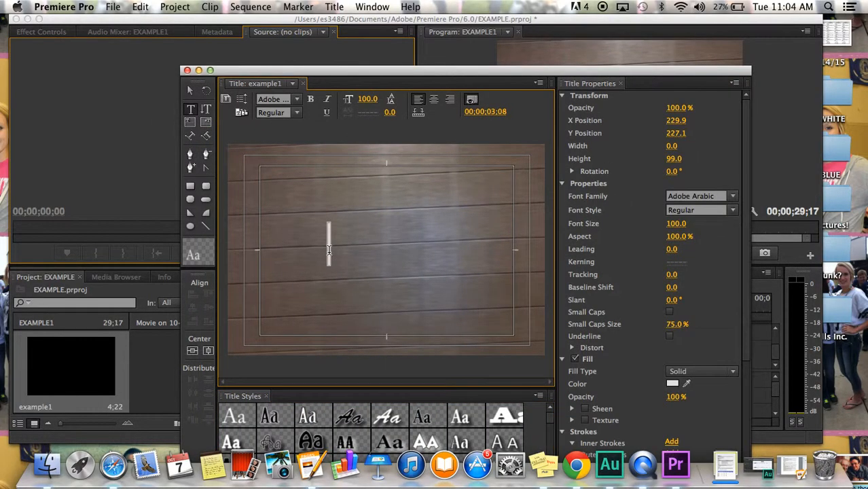
{"action": "type", "text": "E"}
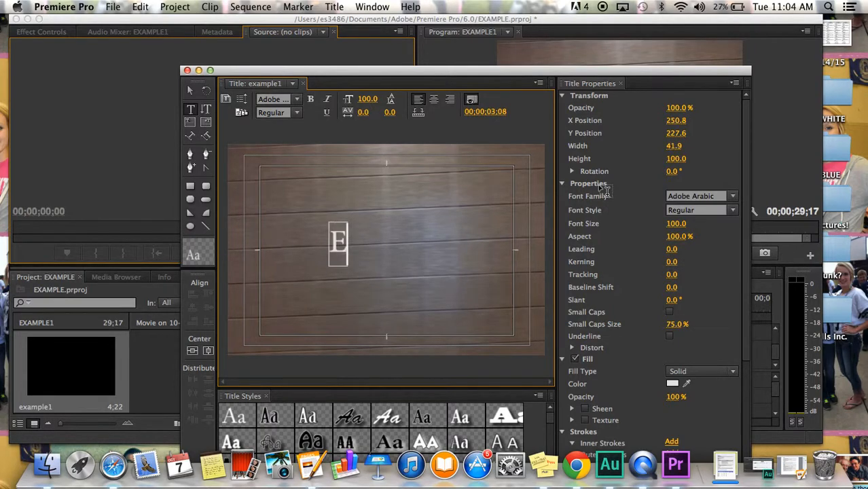
{"action": "type", "text": "XAMPLE!!"}
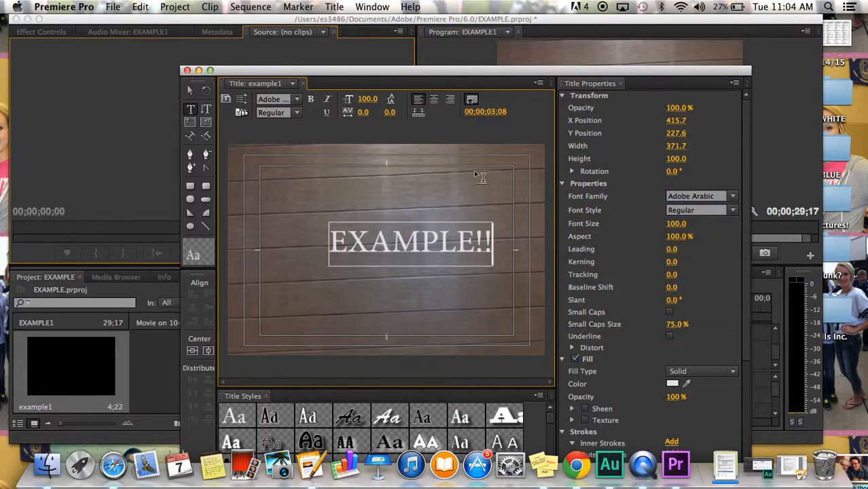
- Move the EXAMPLE!! text lower toward the centre of the frame and enlarge it to about 435 wide and 168 high
{"action": "left_click", "coordinate": [190, 92]}
{"action": "left_click_drag", "start_coordinate": [432, 238], "coordinate": [410, 277]}
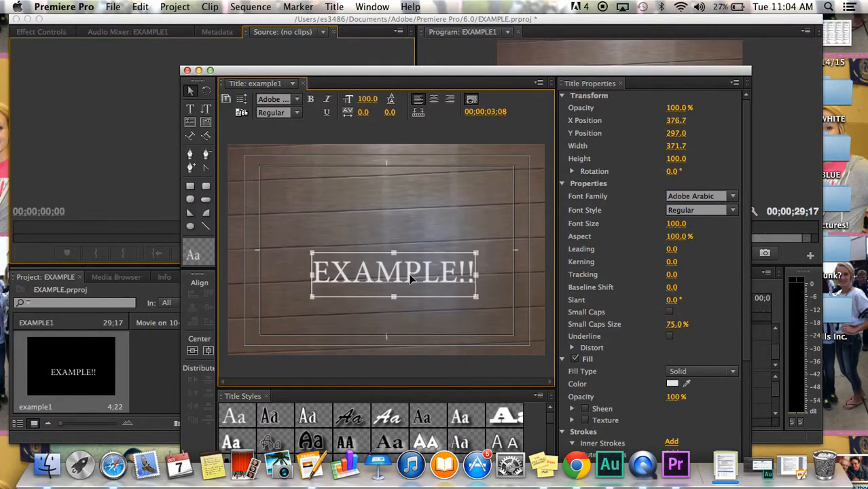
{"action": "left_click_drag", "start_coordinate": [311, 253], "coordinate": [301, 225]}
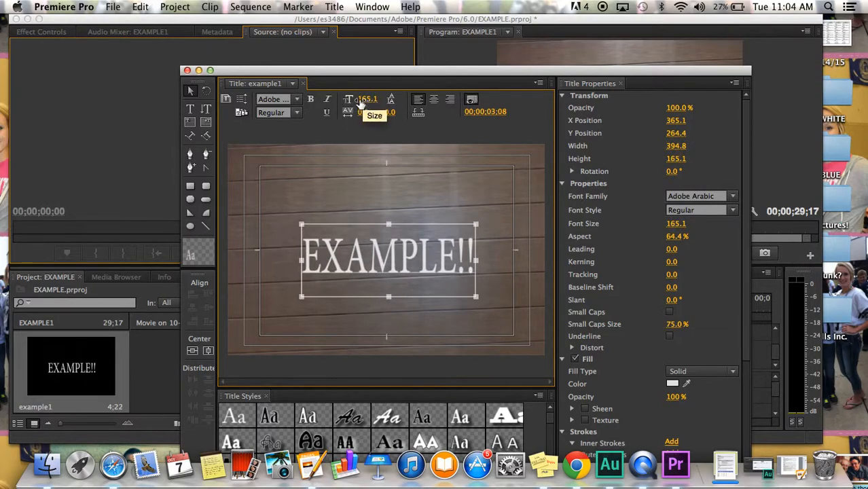
{"action": "left_click_drag", "start_coordinate": [302, 224], "coordinate": [297, 218]}
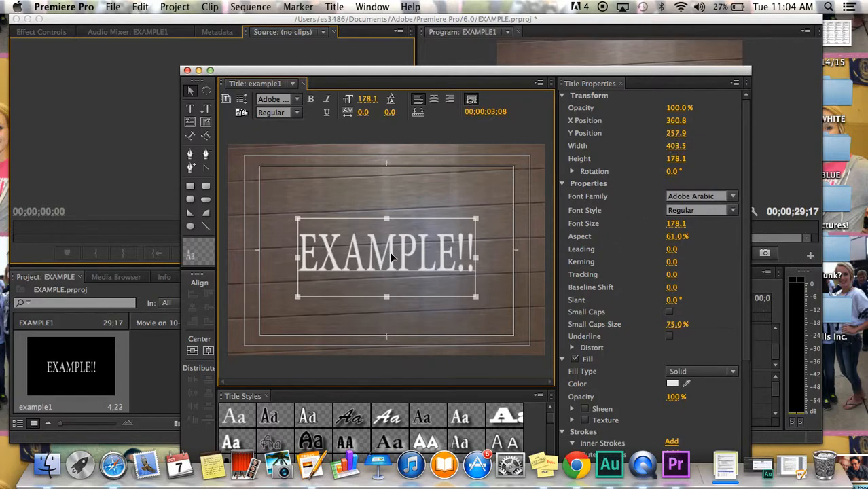
{"action": "left_click_drag", "start_coordinate": [296, 219], "coordinate": [284, 222]}
- Select the whole EXAMPLE!! text and apply the white Lithos Pro Black title style with the outer stroke
{"action": "double_click", "coordinate": [447, 267]}
{"action": "double_click", "coordinate": [430, 259]}
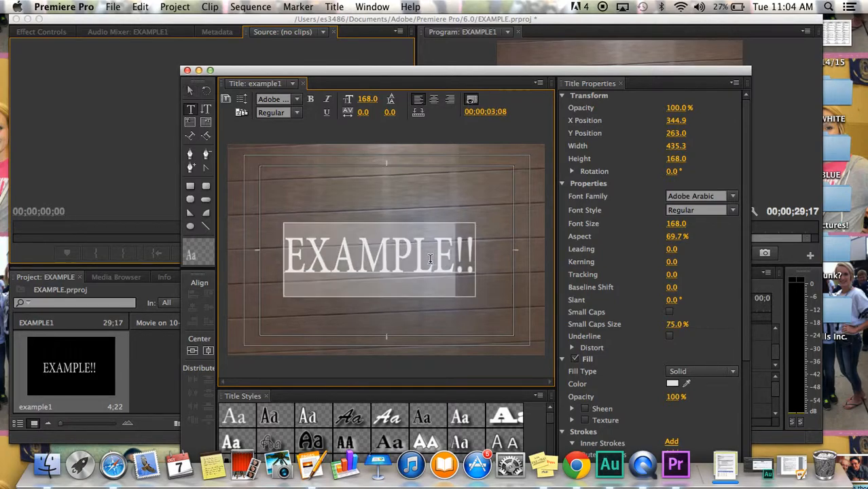
{"action": "left_click_drag", "start_coordinate": [473, 258], "coordinate": [254, 271]}
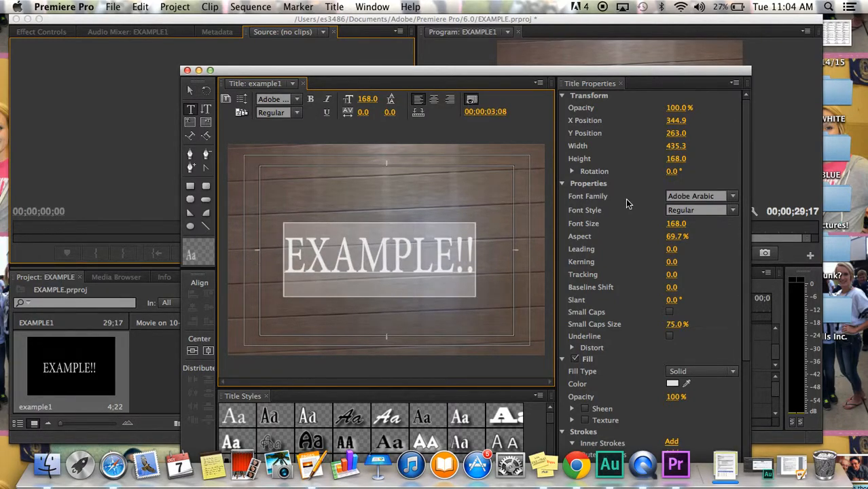
{"action": "scroll", "coordinate": [688, 324], "scroll_direction": "down", "scroll_amount": 4}
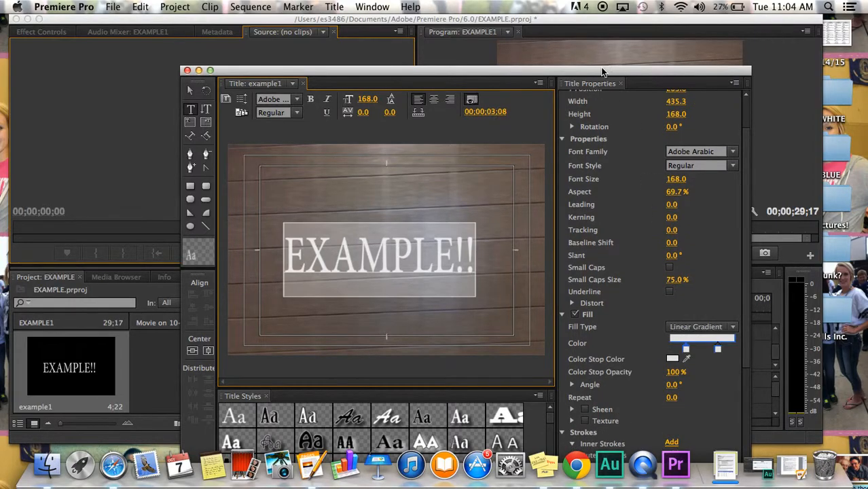
{"action": "left_click_drag", "start_coordinate": [576, 69], "coordinate": [560, 17]}
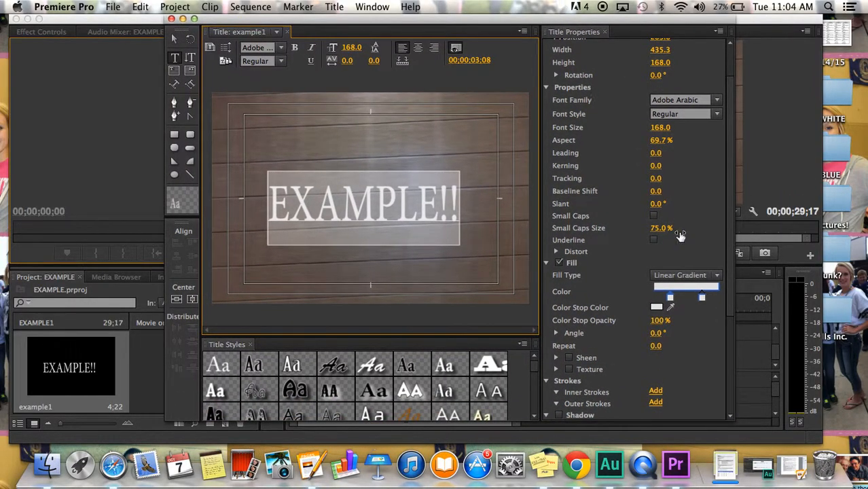
{"action": "scroll", "coordinate": [680, 235], "scroll_direction": "up", "scroll_amount": 4}
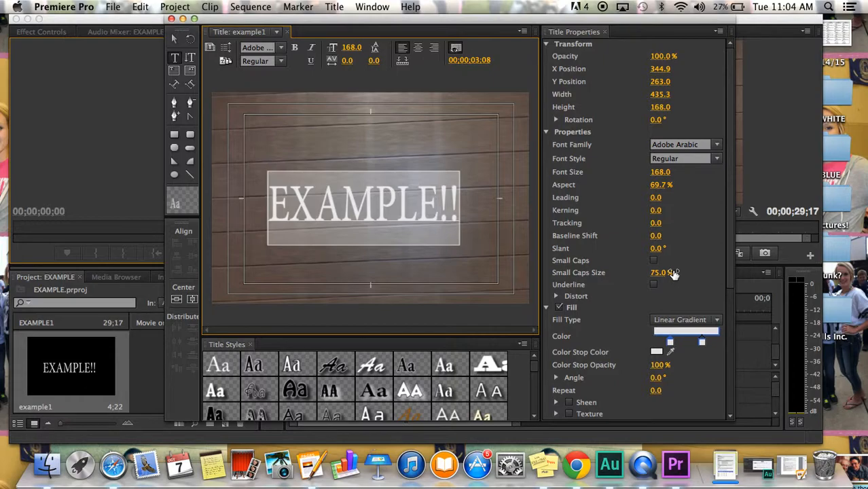
{"action": "scroll", "coordinate": [672, 273], "scroll_direction": "down", "scroll_amount": 1}
{"action": "left_click", "coordinate": [716, 143]}
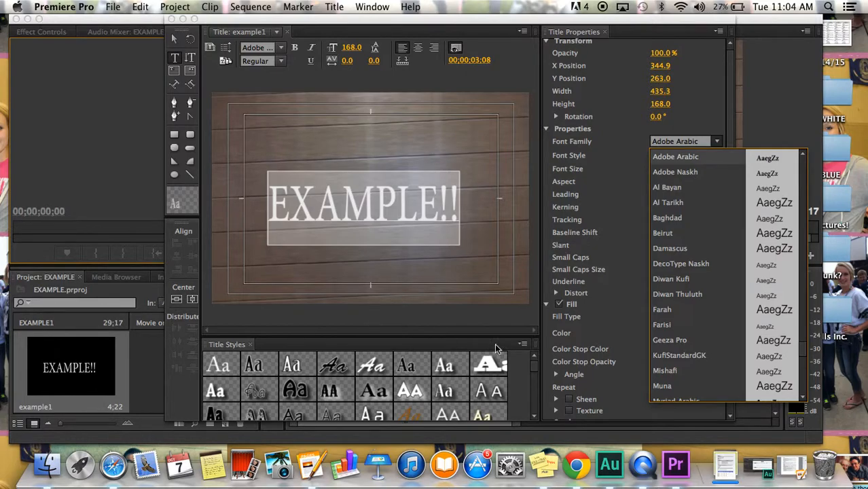
{"action": "left_click", "coordinate": [526, 374]}
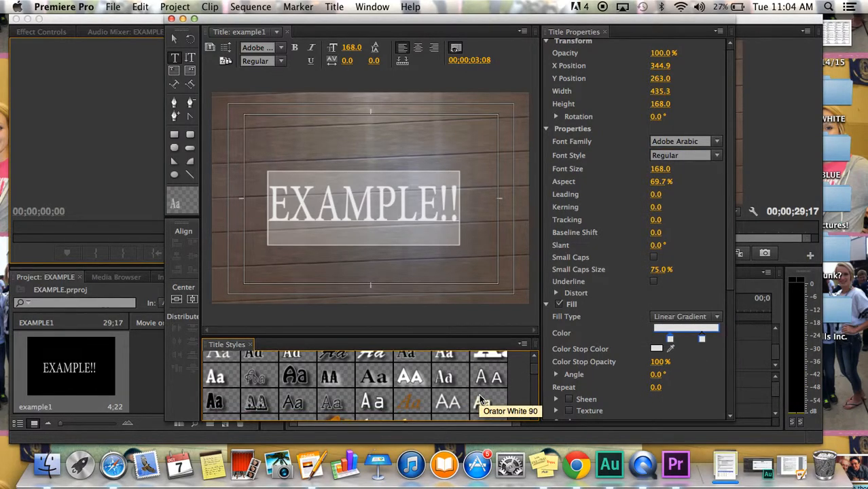
{"action": "left_click", "coordinate": [410, 383]}
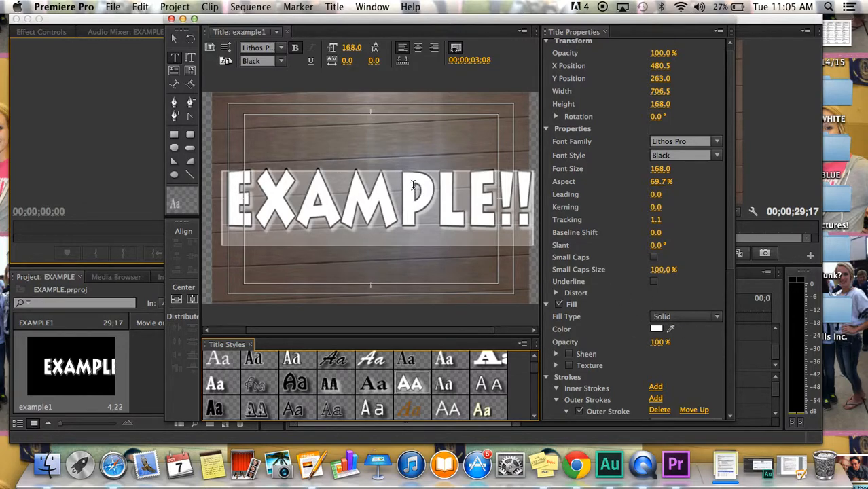
- Recolour the text's solid fill with the grey-brown 6C6363 sampled from the wooden background of the video frame
{"action": "left_click", "coordinate": [689, 317]}
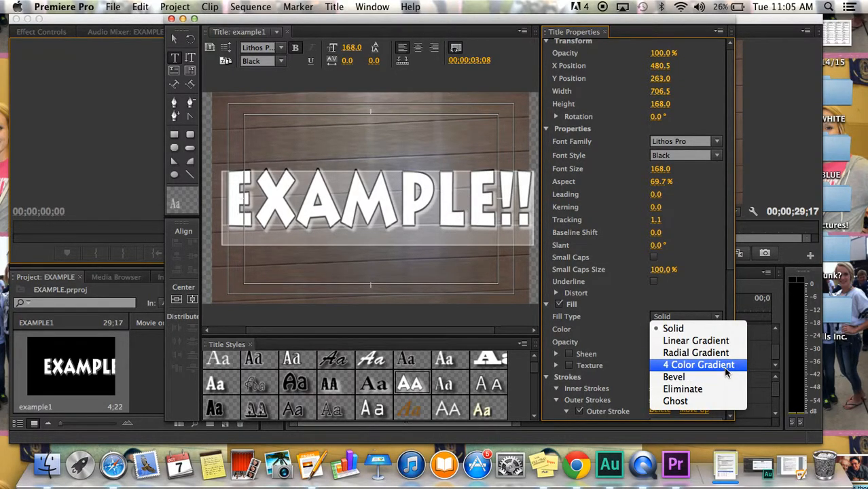
{"action": "left_click", "coordinate": [615, 314]}
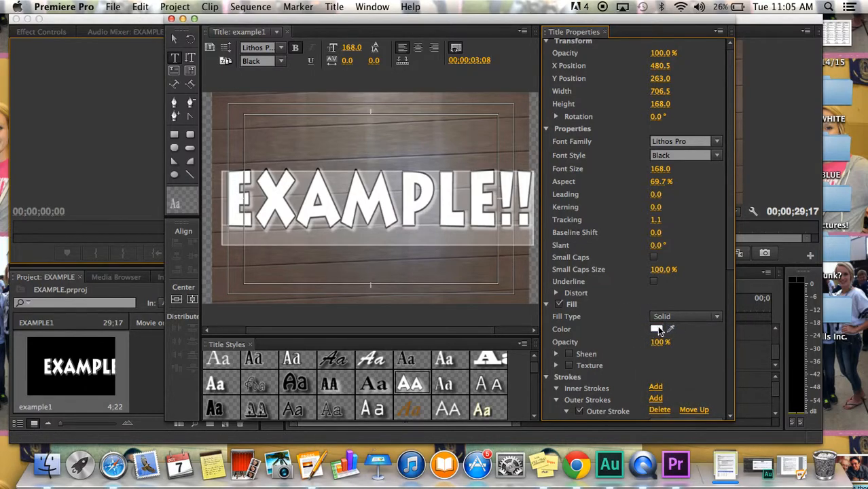
{"action": "left_click", "coordinate": [657, 331]}
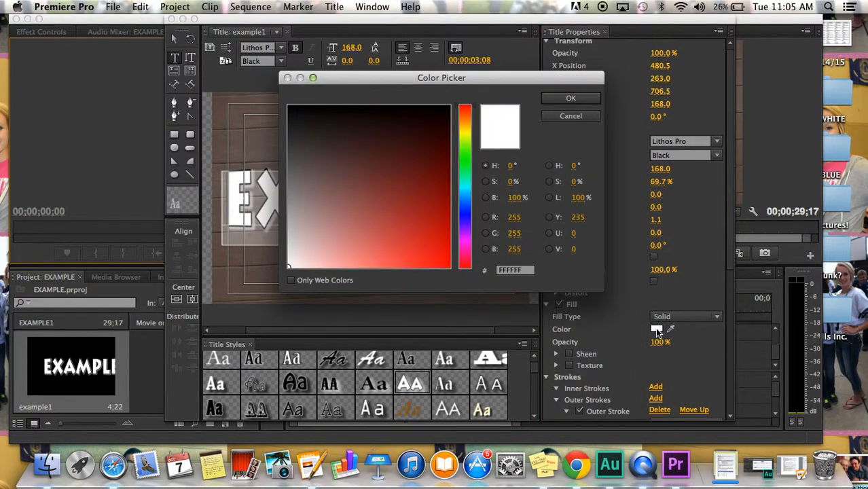
{"action": "left_click", "coordinate": [563, 98]}
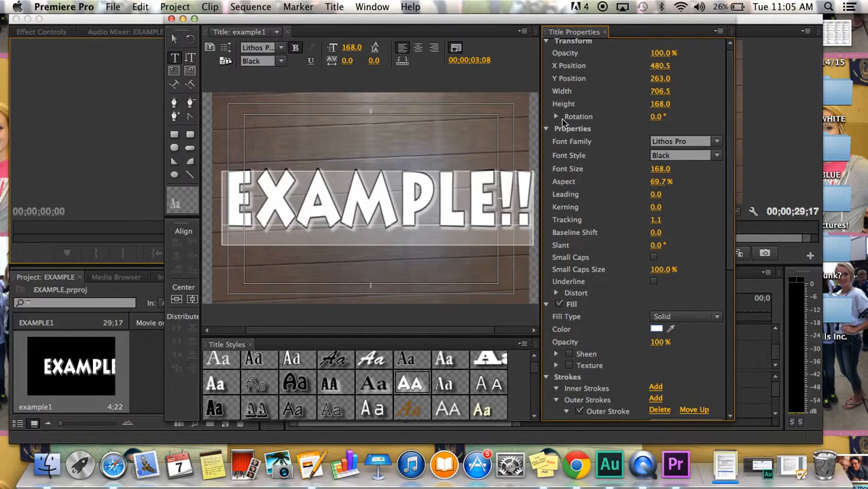
{"action": "left_click_drag", "start_coordinate": [671, 329], "coordinate": [436, 273]}
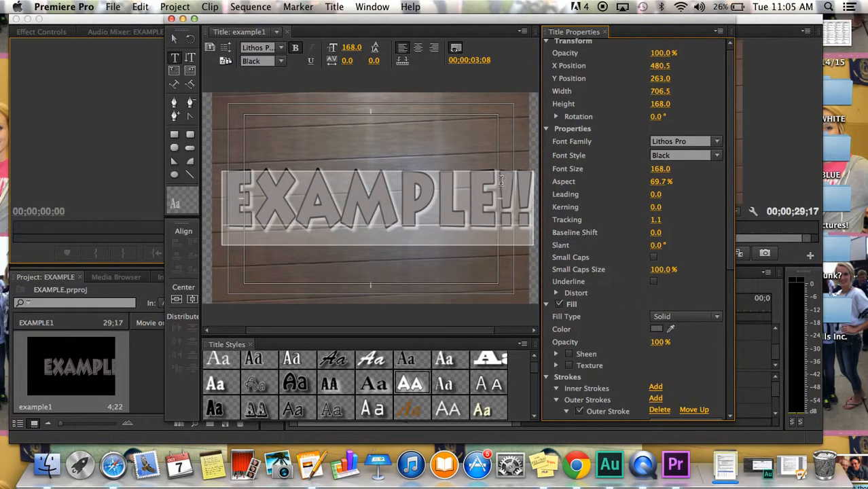
- Change the EXAMPLE!! text's fill type to 4 Color Gradient and set the gradient's upper-left colour stop to light green 80D386
{"action": "left_click", "coordinate": [671, 318]}
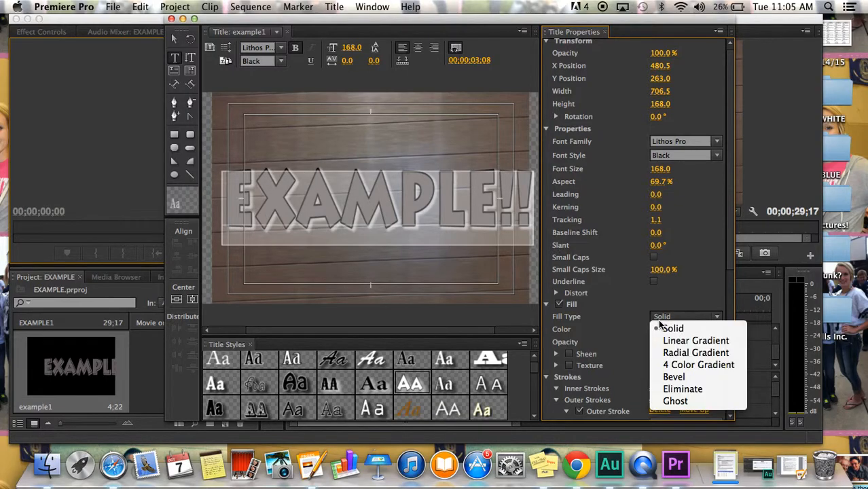
{"action": "left_click", "coordinate": [690, 366]}
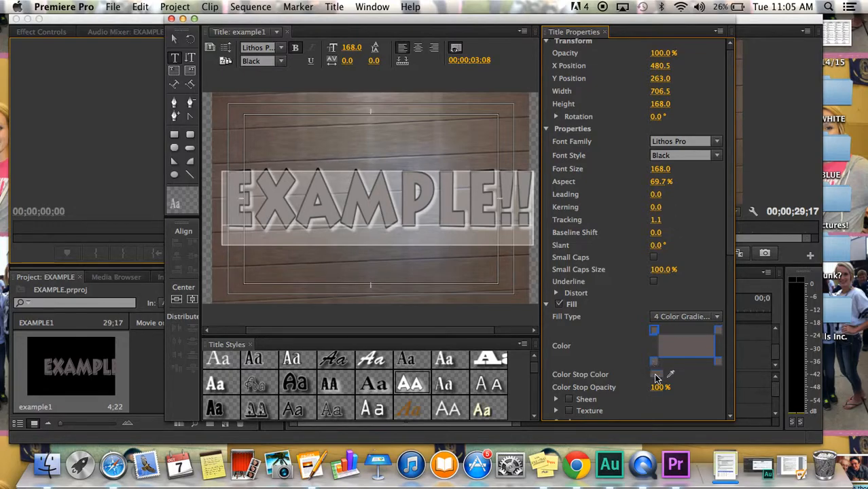
{"action": "left_click", "coordinate": [656, 376]}
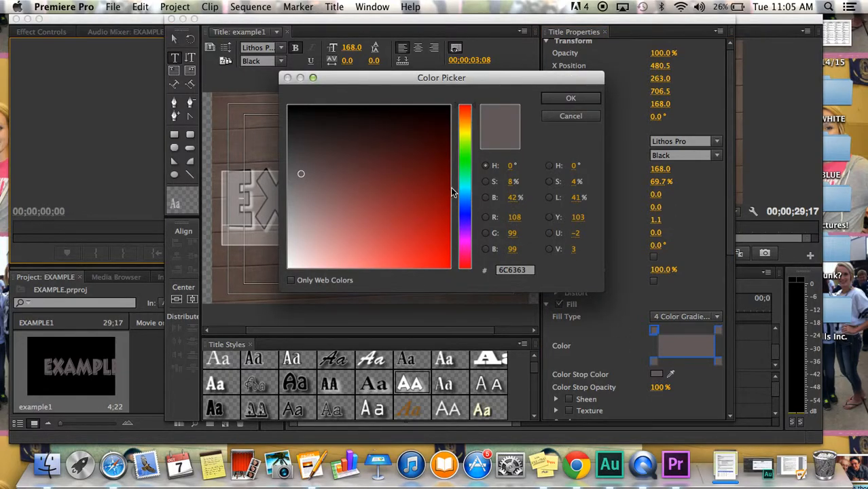
{"action": "left_click", "coordinate": [466, 162]}
{"action": "left_click_drag", "start_coordinate": [422, 164], "coordinate": [328, 230]}
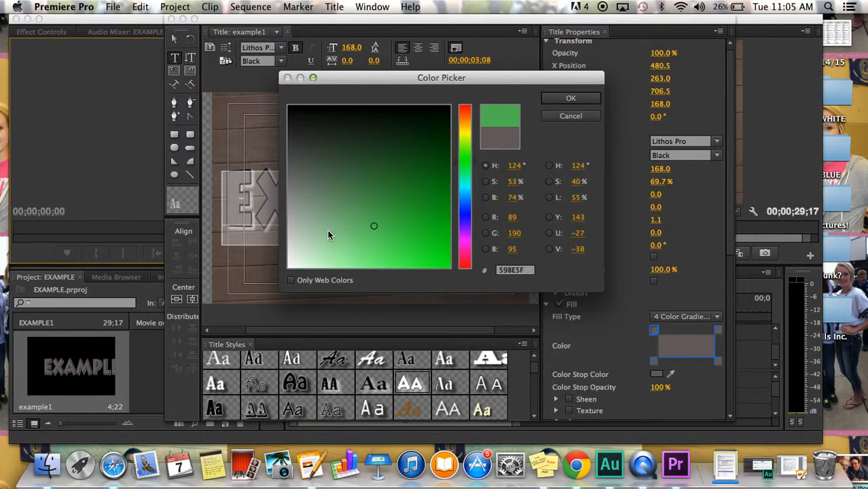
{"action": "left_click", "coordinate": [353, 234]}
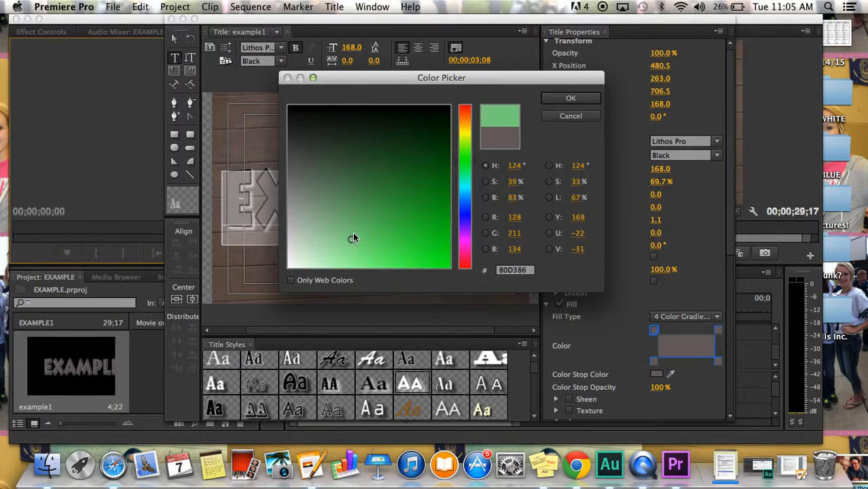
{"action": "left_click", "coordinate": [567, 98]}
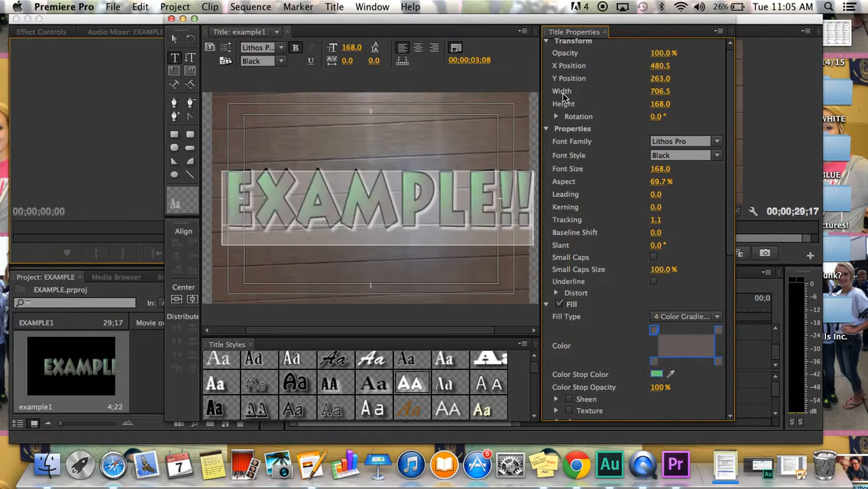
- Set the gradient's lower-left colour stop to purple 8A4288
{"action": "left_click", "coordinate": [654, 360]}
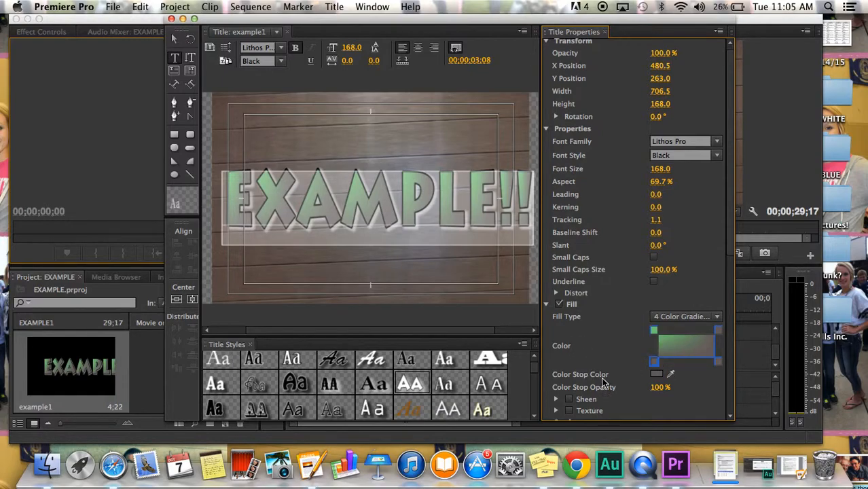
{"action": "left_click", "coordinate": [656, 374]}
{"action": "left_click_drag", "start_coordinate": [465, 224], "coordinate": [466, 244]}
{"action": "left_click_drag", "start_coordinate": [370, 229], "coordinate": [372, 193]}
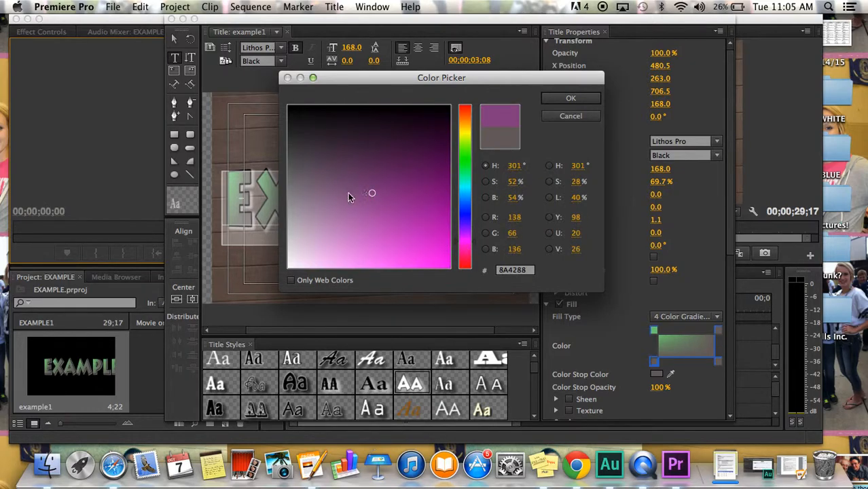
{"action": "left_click", "coordinate": [546, 100]}
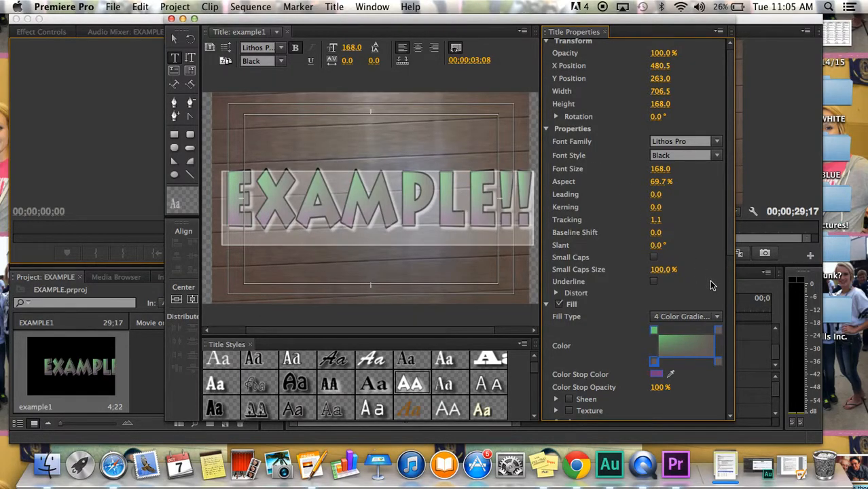
- Set the gradient's lower-right colour stop to light grey D5D5D5
{"action": "left_click", "coordinate": [719, 362]}
{"action": "left_click", "coordinate": [655, 374]}
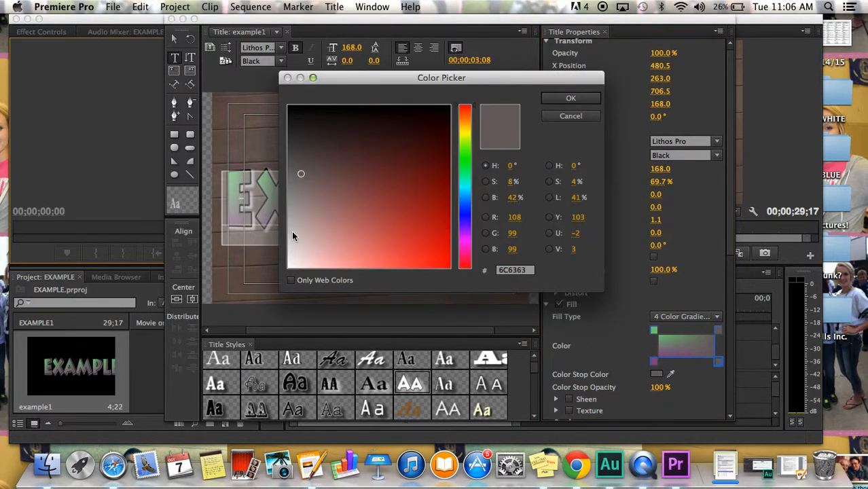
{"action": "left_click_drag", "start_coordinate": [297, 263], "coordinate": [286, 238]}
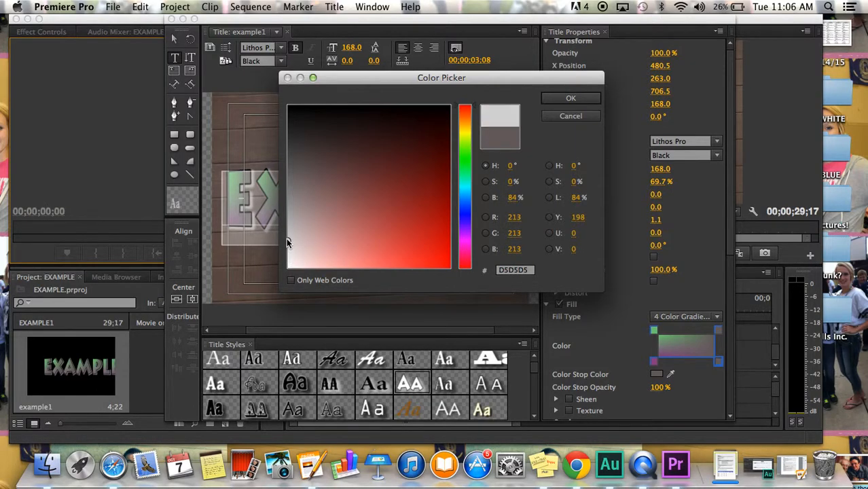
{"action": "left_click", "coordinate": [550, 102]}
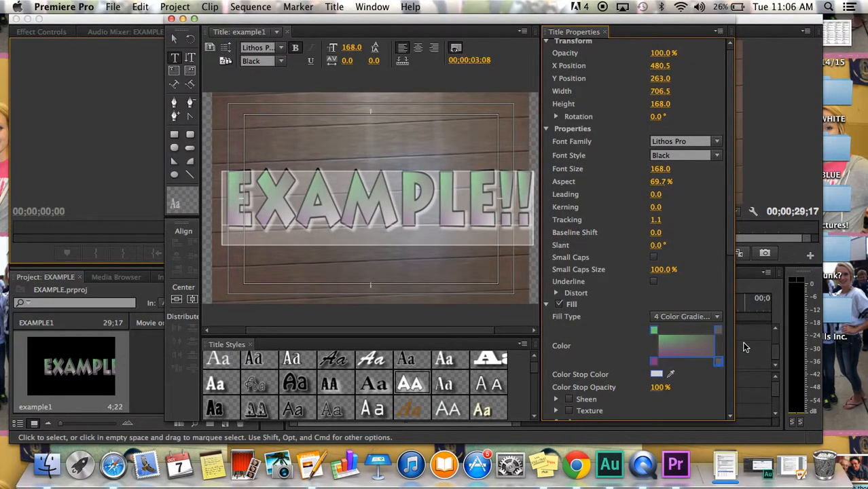
- Set the gradient's upper-right colour stop to a bright pink
{"action": "left_click", "coordinate": [720, 333]}
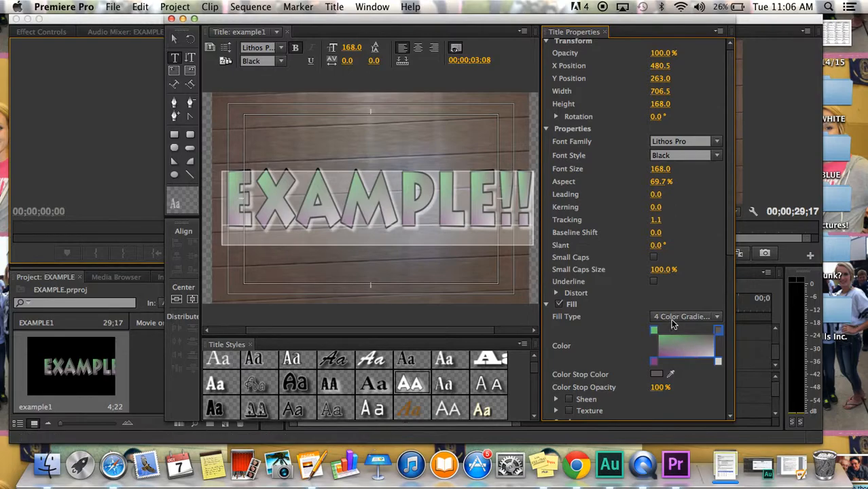
{"action": "left_click", "coordinate": [657, 373]}
{"action": "left_click_drag", "start_coordinate": [465, 243], "coordinate": [471, 248]}
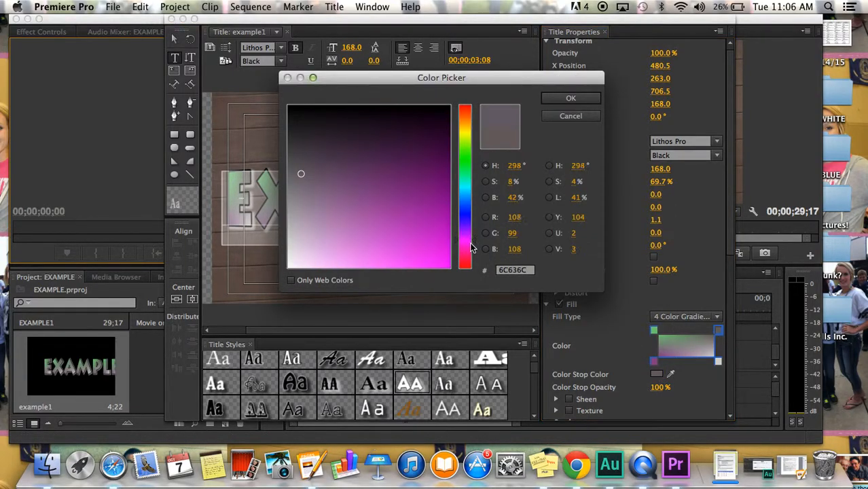
{"action": "left_click", "coordinate": [390, 259]}
{"action": "left_click", "coordinate": [569, 98]}
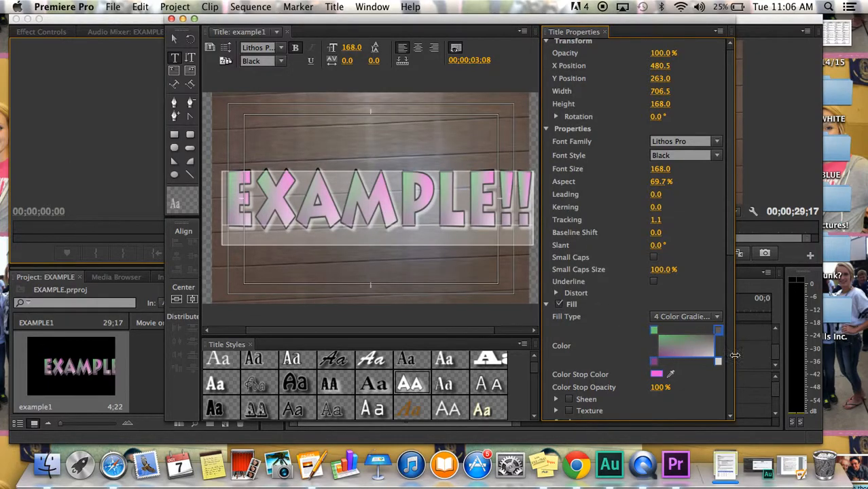
- Move the EXAMPLE!! text up to about X 474.7, Y 224.0 with the Selection tool and close the title editor
{"action": "left_click", "coordinate": [454, 271]}
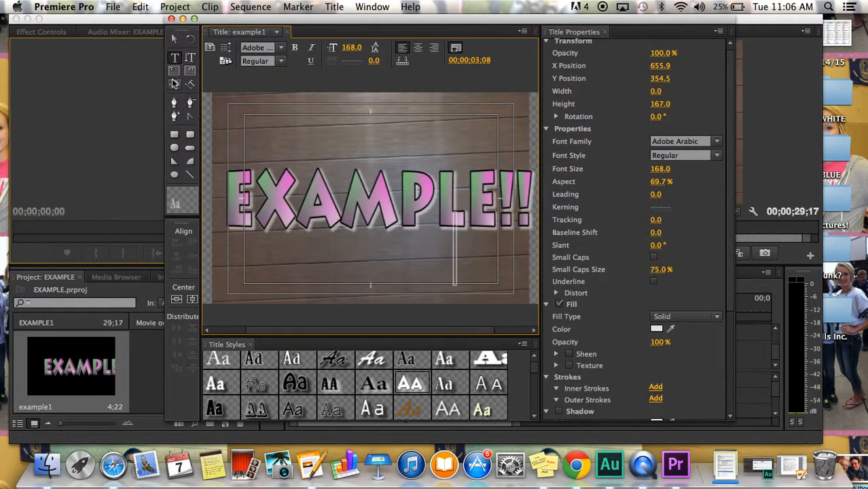
{"action": "left_click", "coordinate": [174, 38]}
{"action": "left_click", "coordinate": [456, 237]}
{"action": "left_click", "coordinate": [483, 303]}
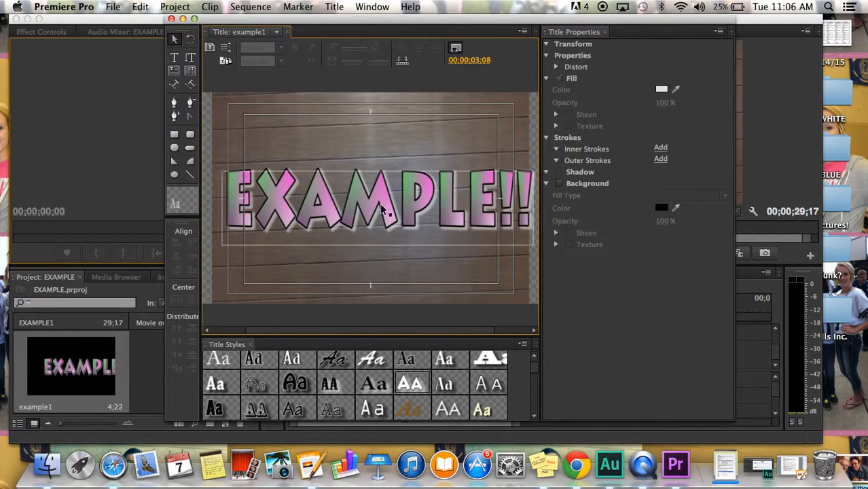
{"action": "left_click_drag", "start_coordinate": [440, 207], "coordinate": [436, 185]}
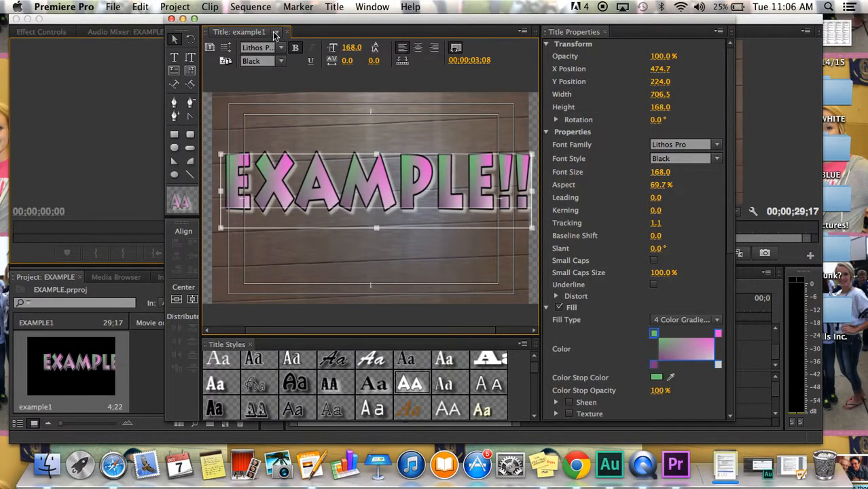
{"action": "left_click", "coordinate": [172, 19]}
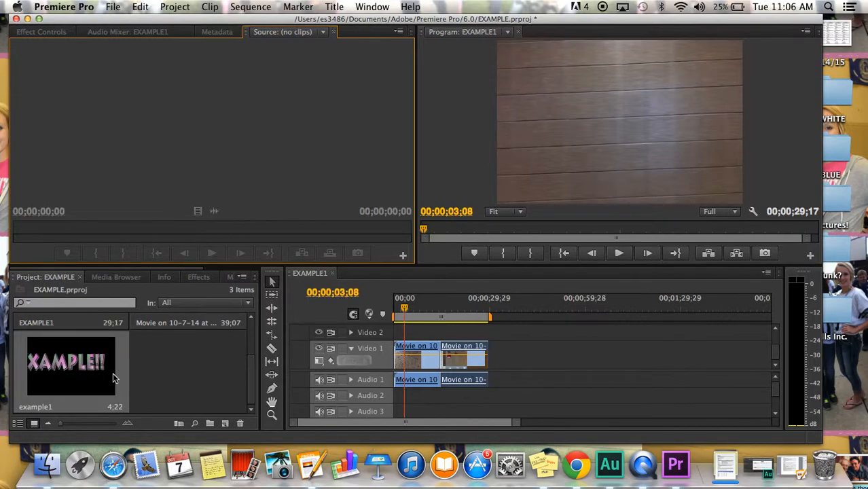
- Place the example1 title on Video 2 at 00;00;02;12 and play the sequence from its start to preview it
{"action": "left_click", "coordinate": [402, 312]}
{"action": "left_click_drag", "start_coordinate": [402, 312], "coordinate": [400, 312]}
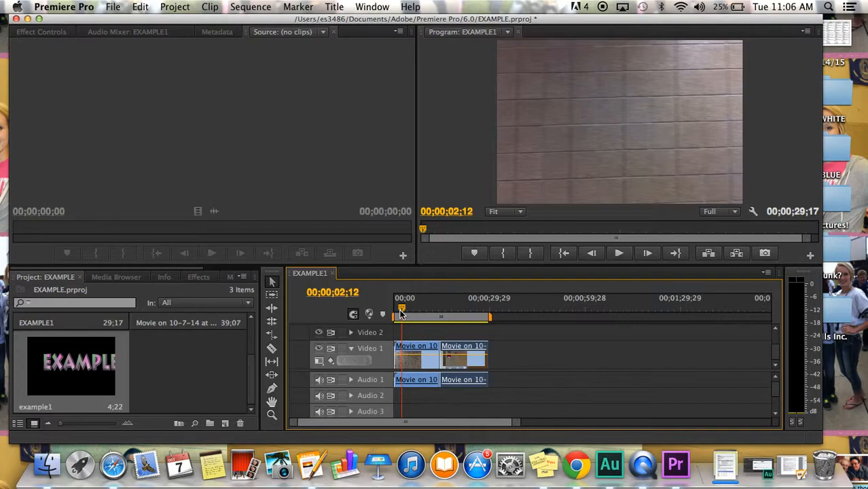
{"action": "left_click", "coordinate": [80, 364]}
{"action": "left_click_drag", "start_coordinate": [153, 357], "coordinate": [412, 331]}
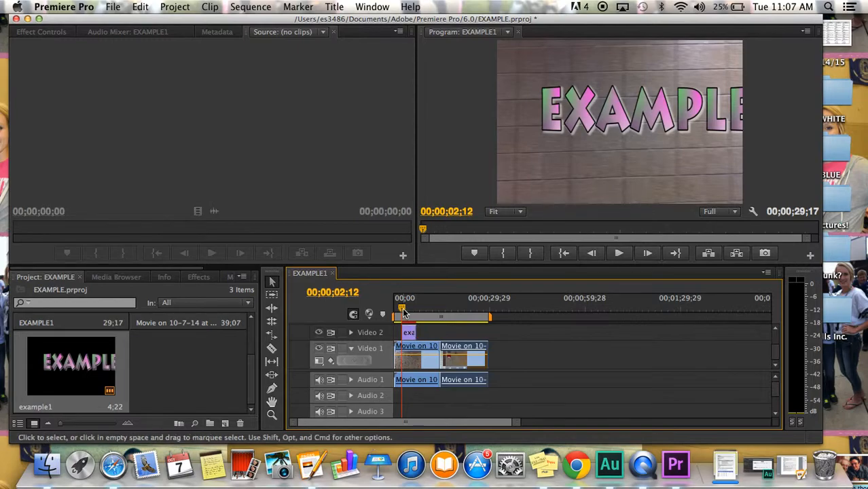
{"action": "left_click", "coordinate": [394, 311]}
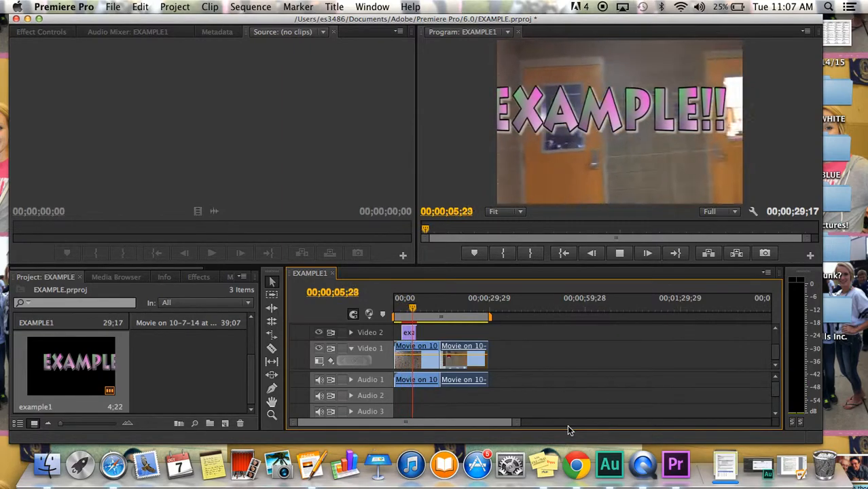
{"action": "key", "text": "space"}
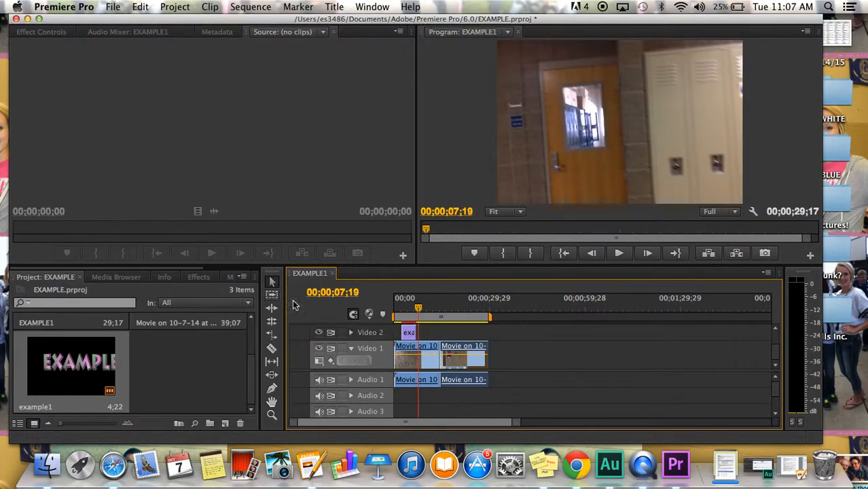
- Move the example1 title clip to the start of the sequence and extend its end to 00;00;05;04
{"action": "left_click", "coordinate": [271, 281]}
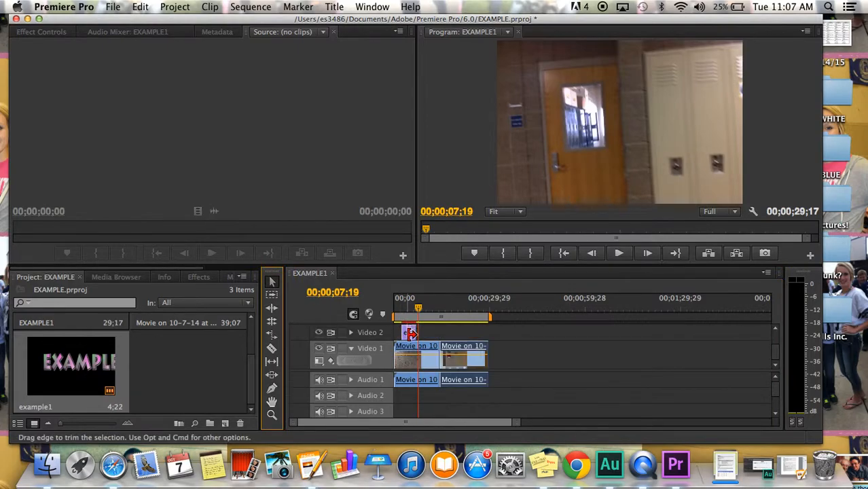
{"action": "mouse_move", "coordinate": [406, 334]}
{"action": "left_mouse_down"}
{"action": "mouse_move", "coordinate": [407, 346]}
{"action": "mouse_move", "coordinate": [398, 337]}
{"action": "left_mouse_up"}
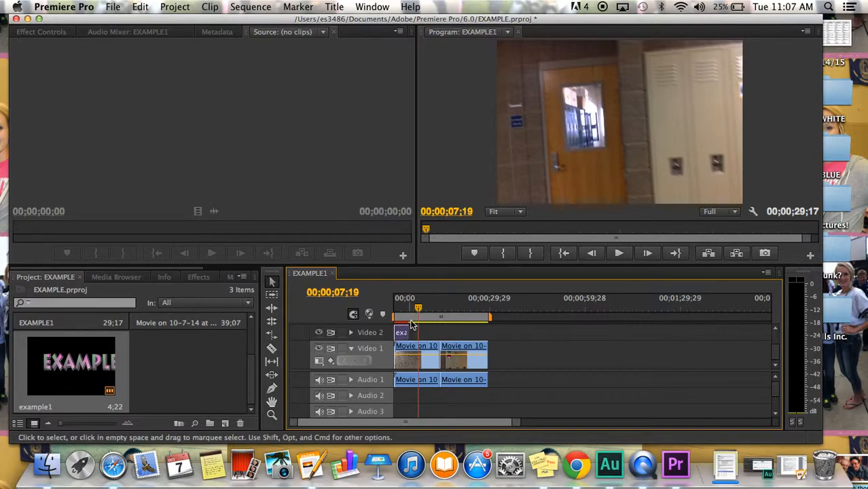
{"action": "left_click_drag", "start_coordinate": [416, 306], "coordinate": [411, 314]}
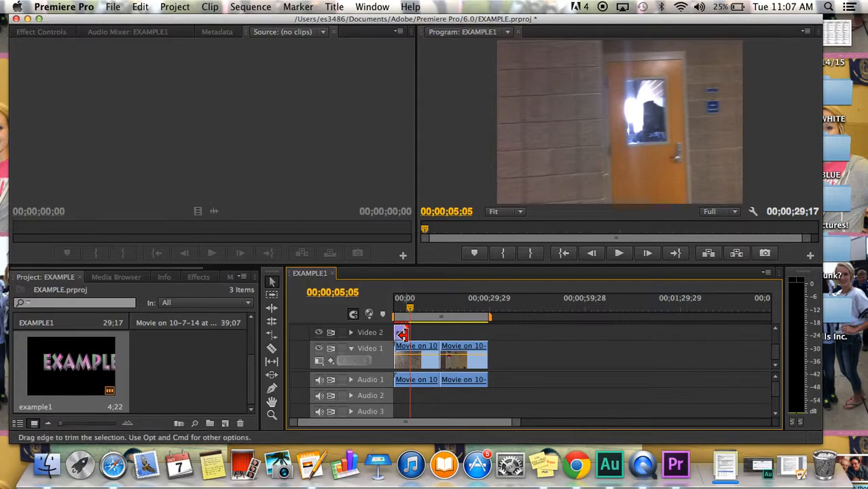
{"action": "left_click_drag", "start_coordinate": [401, 333], "coordinate": [402, 332]}
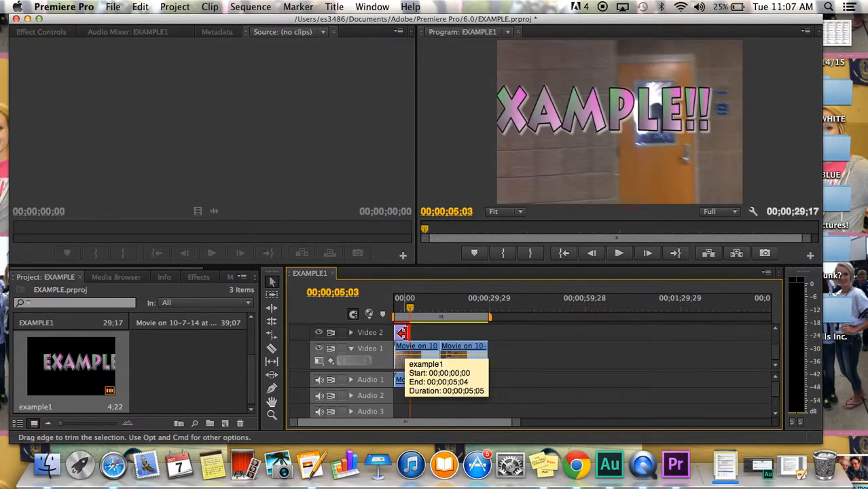
- Play the sequence from the beginning past the title's end to check its timing
{"action": "left_click_drag", "start_coordinate": [411, 310], "coordinate": [384, 310]}
{"action": "key", "text": "space"}
{"action": "key", "text": "space"}
{"action": "key", "text": "space"}
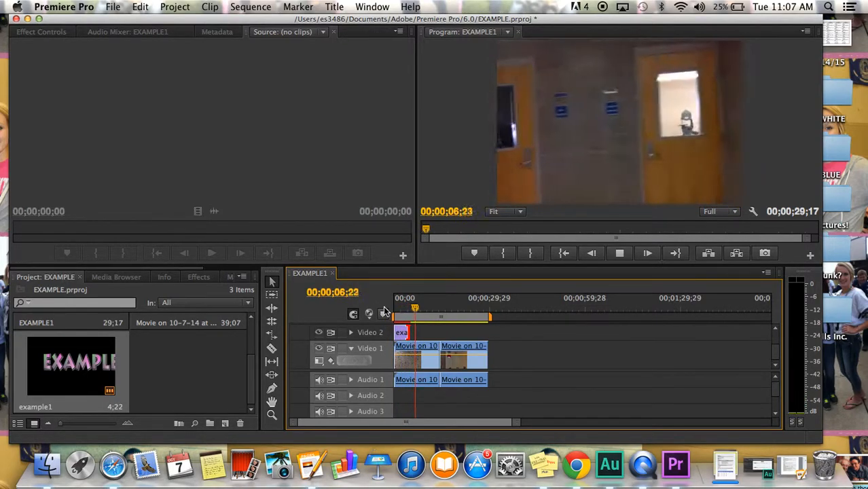
{"action": "key", "text": "space"}
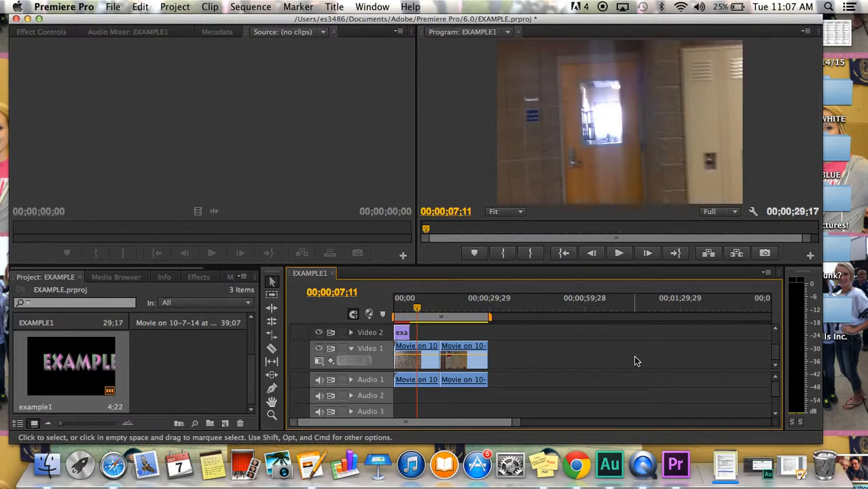